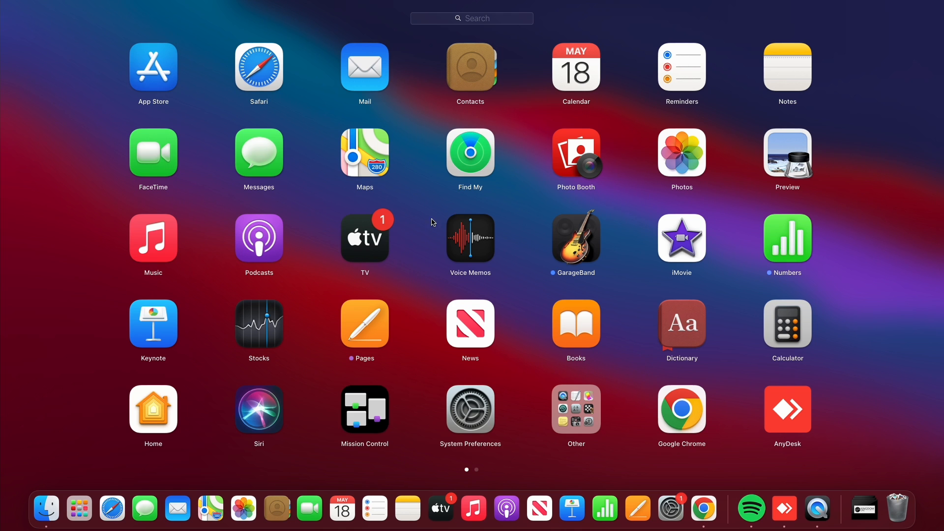
Launch DaVinci Resolve from the applications overview and open the project "Revival's in the Air copy"
left_click(212, 383)
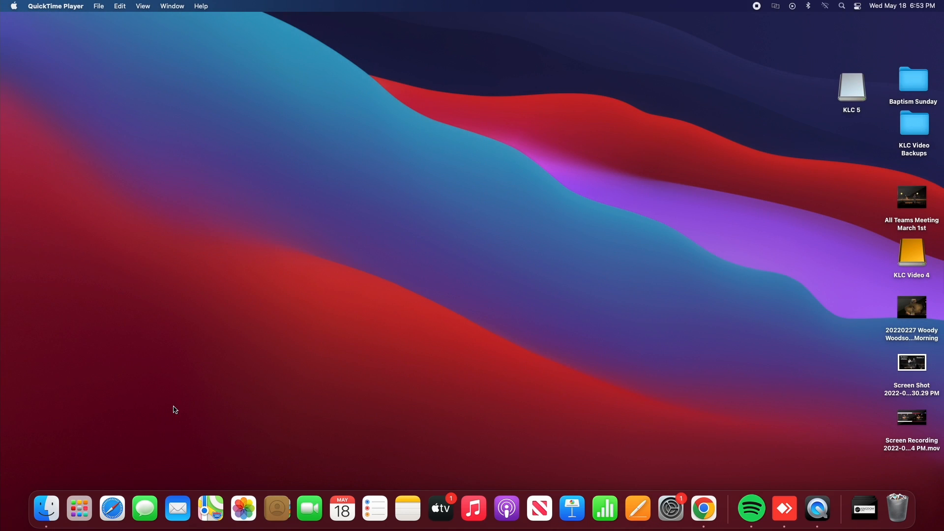
left_click(78, 512)
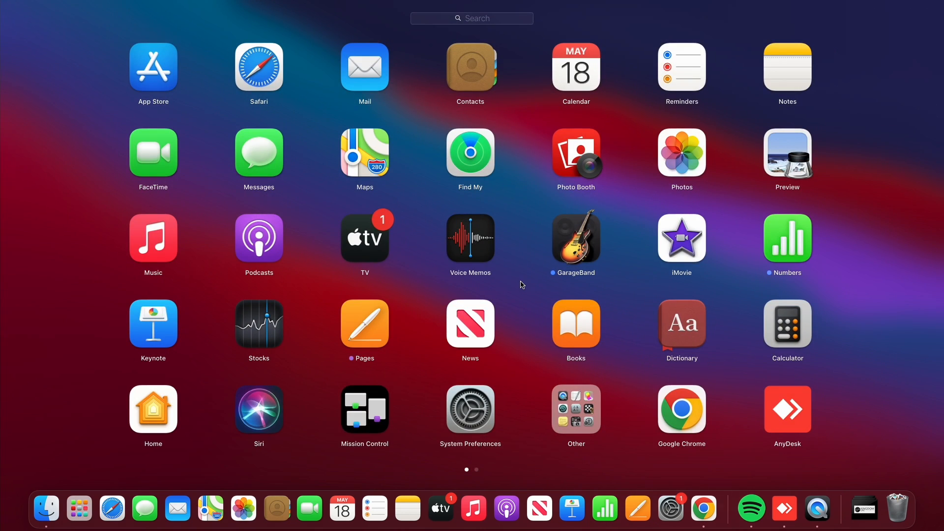
scroll(522, 284, "right", 1)
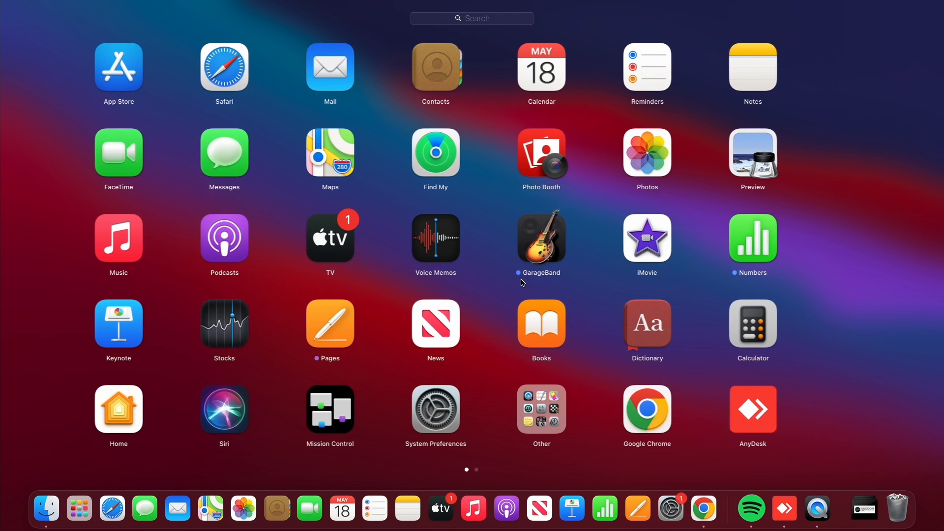
scroll(523, 283, "right", 2)
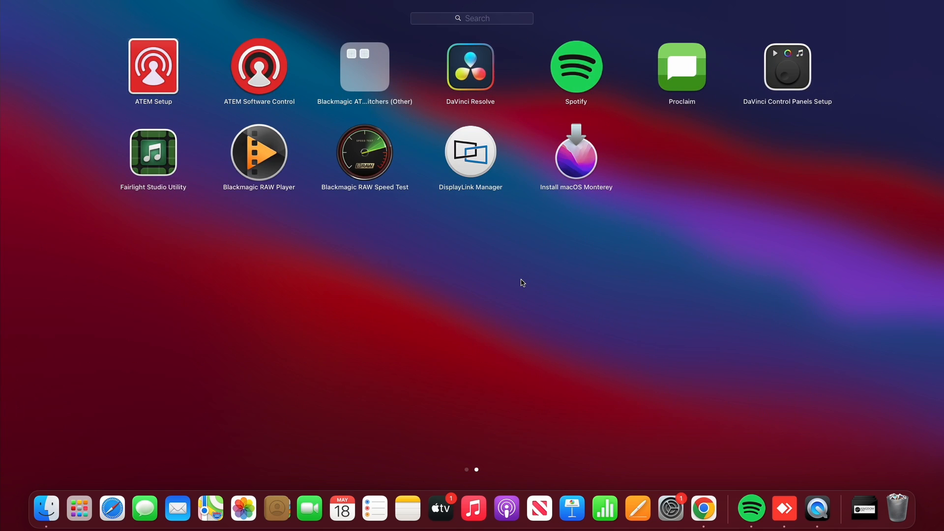
left_click(471, 81)
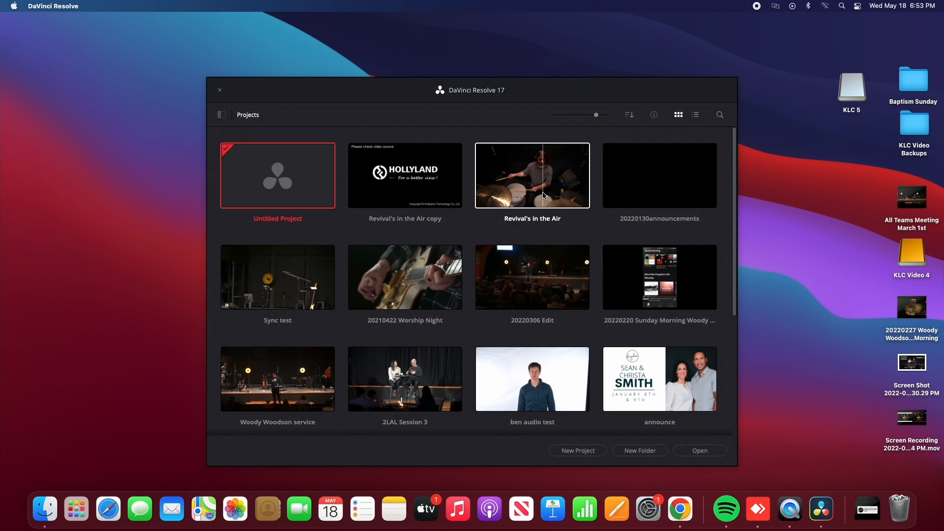
double_click(426, 180)
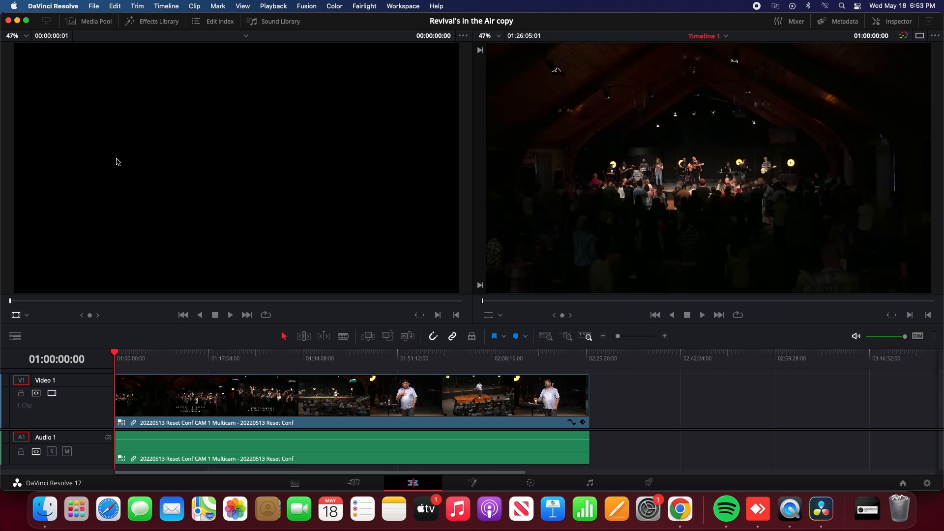
Switch the source viewer to Multicam mode and start playing Timeline 1 from the beginning
left_click(28, 315)
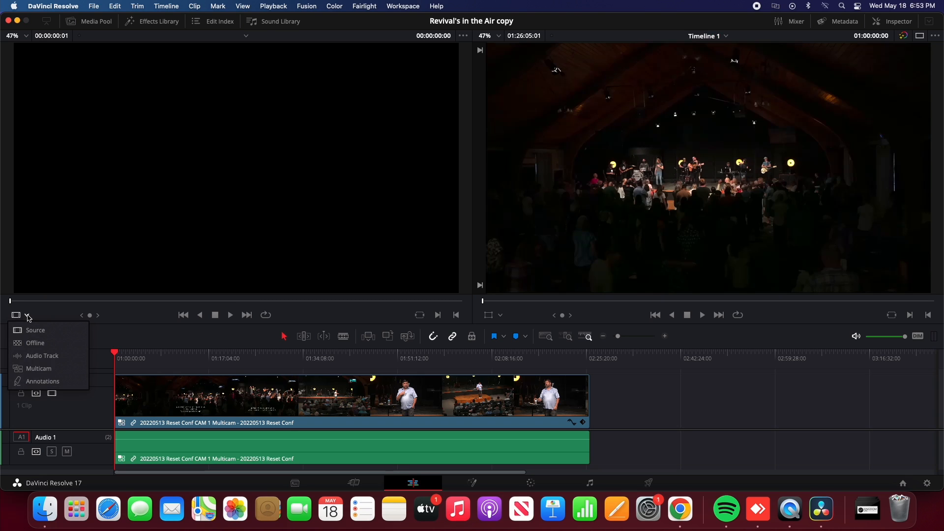
left_click(32, 369)
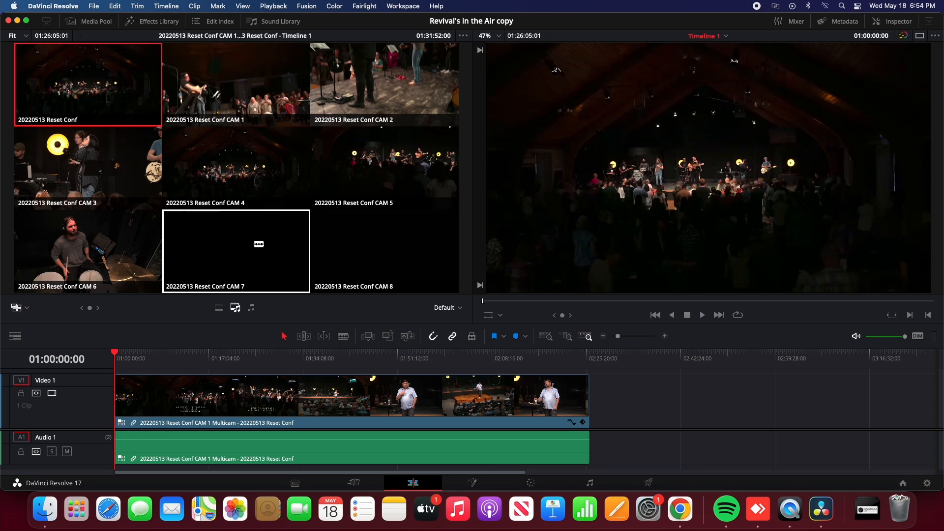
left_click(703, 316)
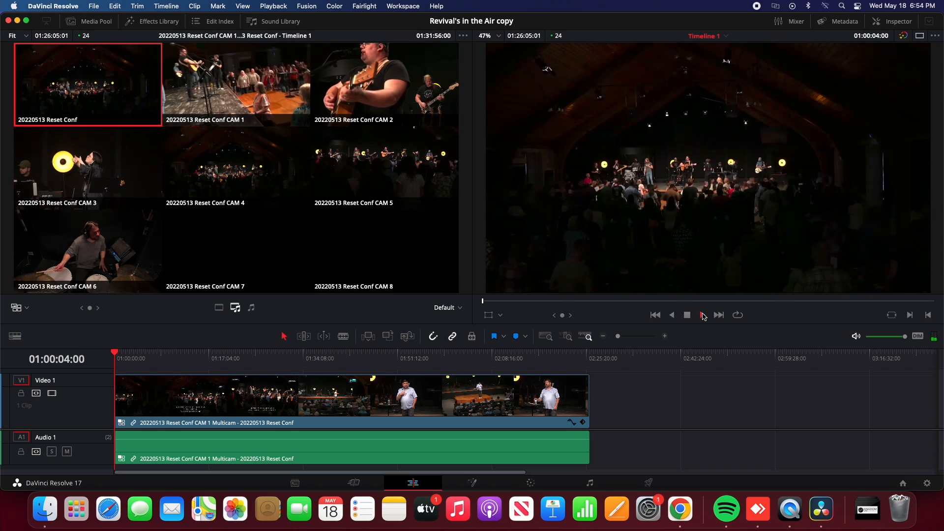
left_click(703, 315)
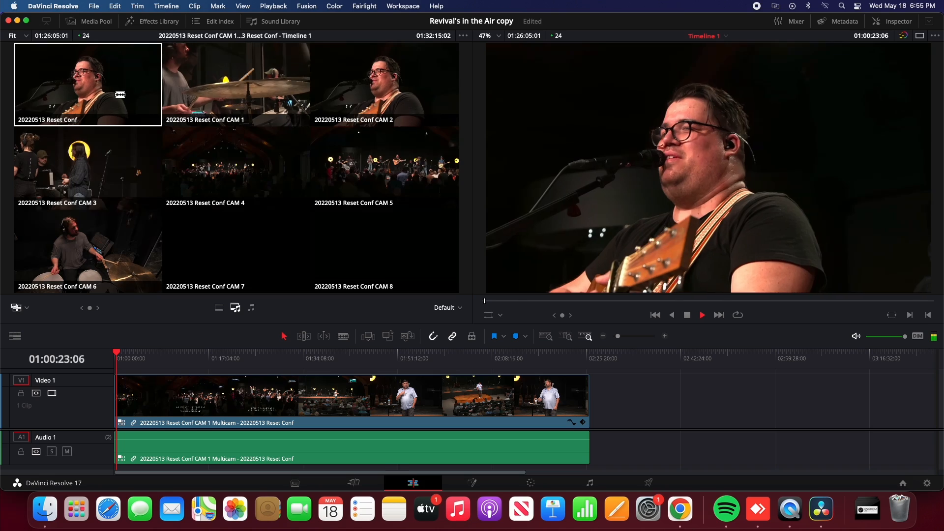
Cut the multicam clip live during playback to CAM 1, CAM 5, CAM 3 and CAM 4 in that order
left_click(230, 89)
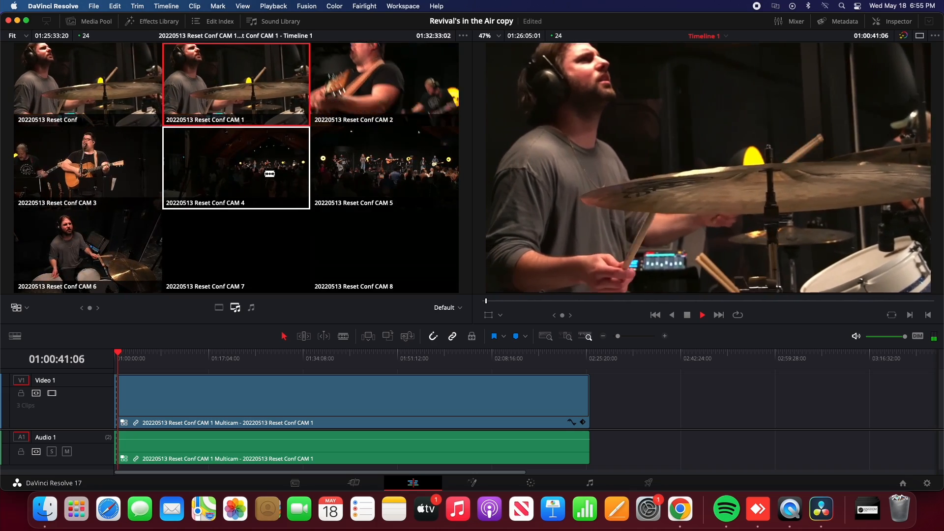
left_click(354, 173)
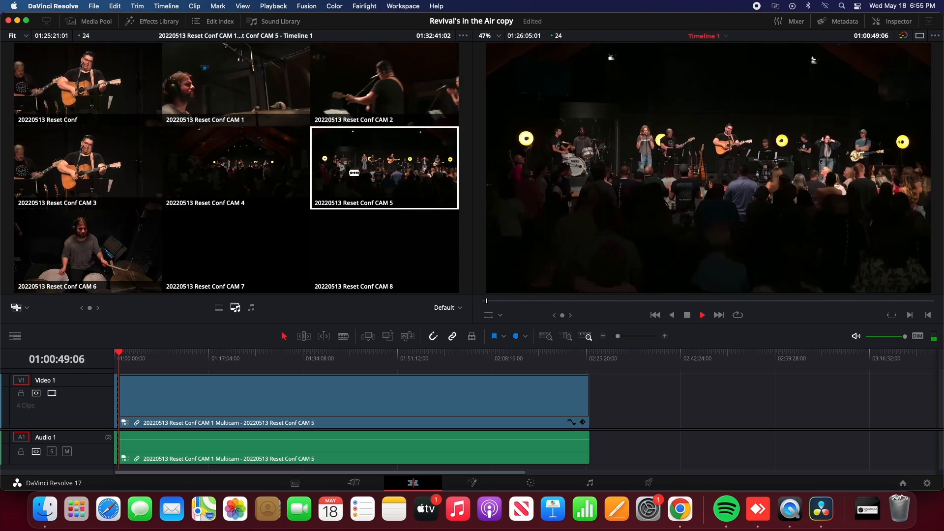
key("4")
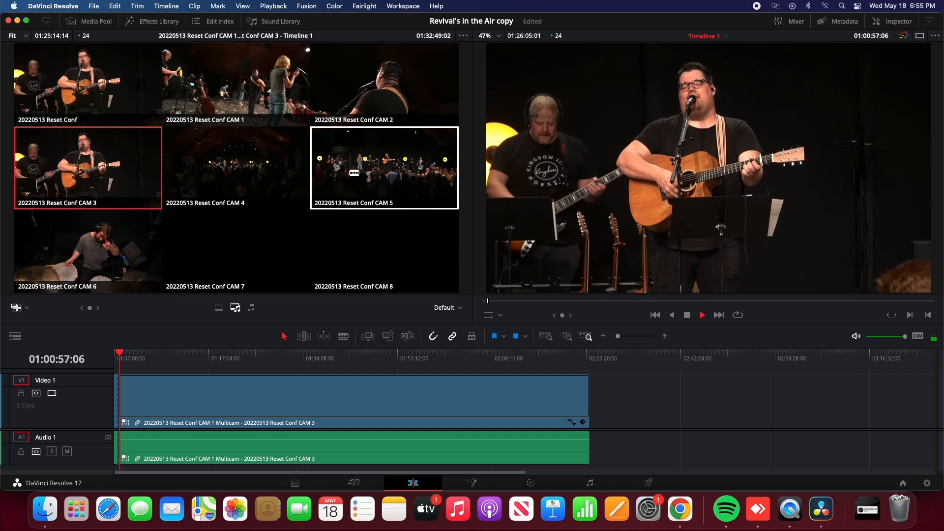
left_click(263, 174)
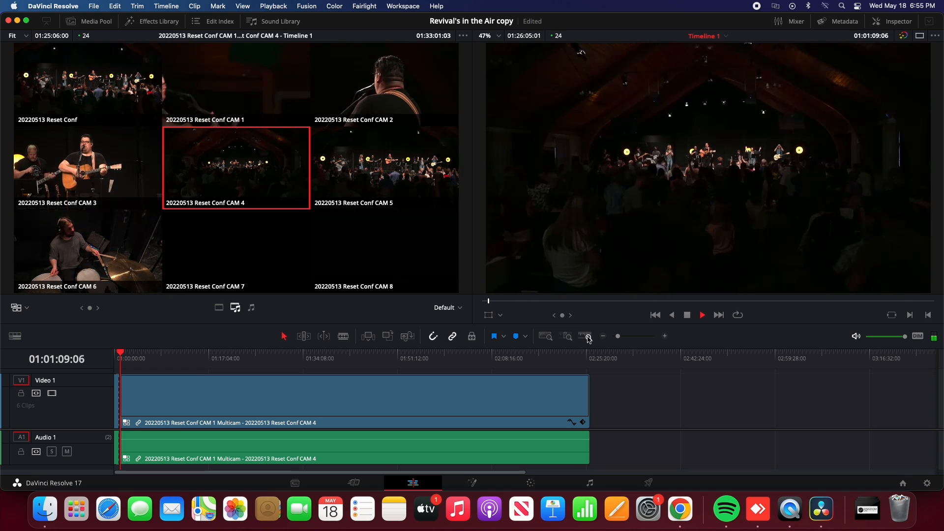
Stop playback and inspect the recorded camera cuts up close, scrubbing around the start of the CAM 4 clip
left_click(664, 337)
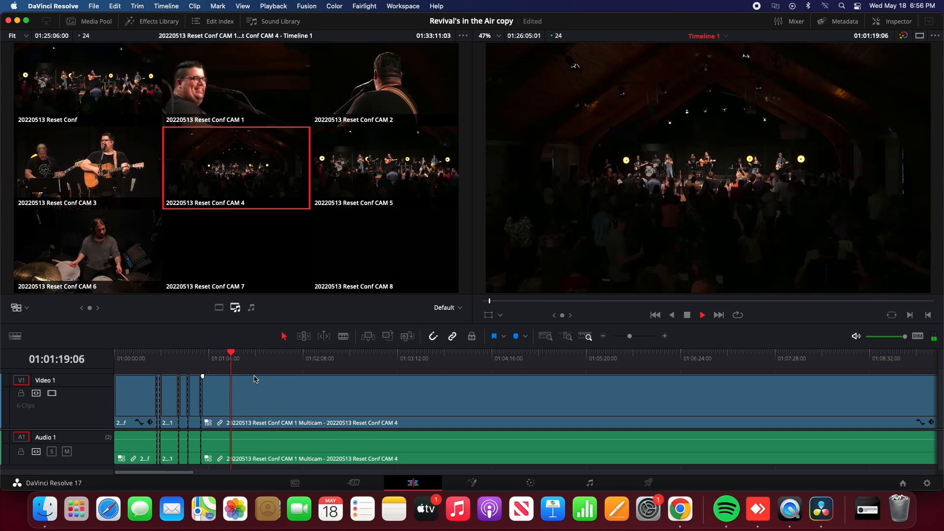
left_click(253, 401)
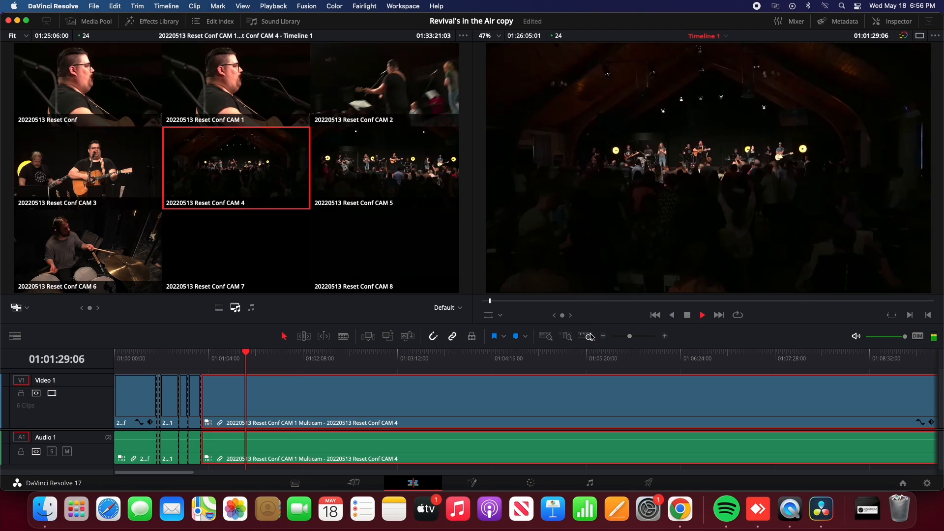
left_click(665, 336)
left_click(664, 336)
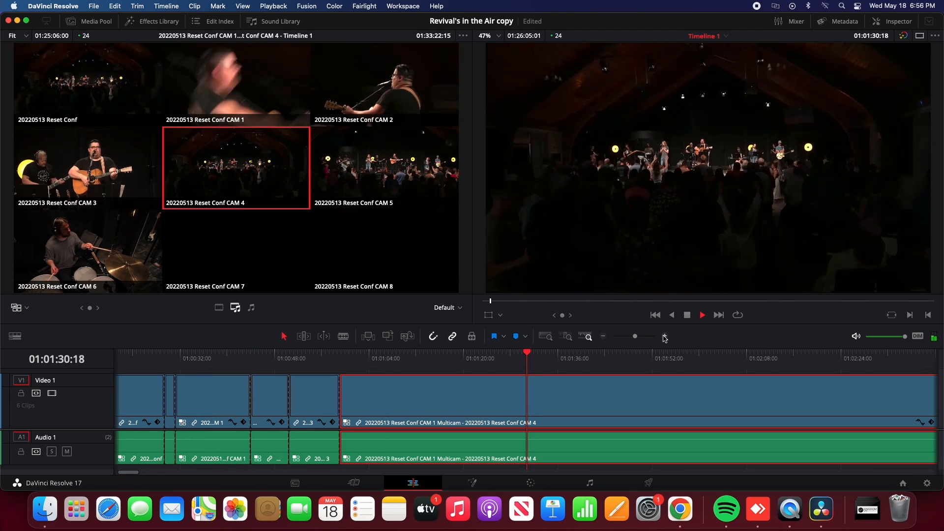
left_click(604, 337)
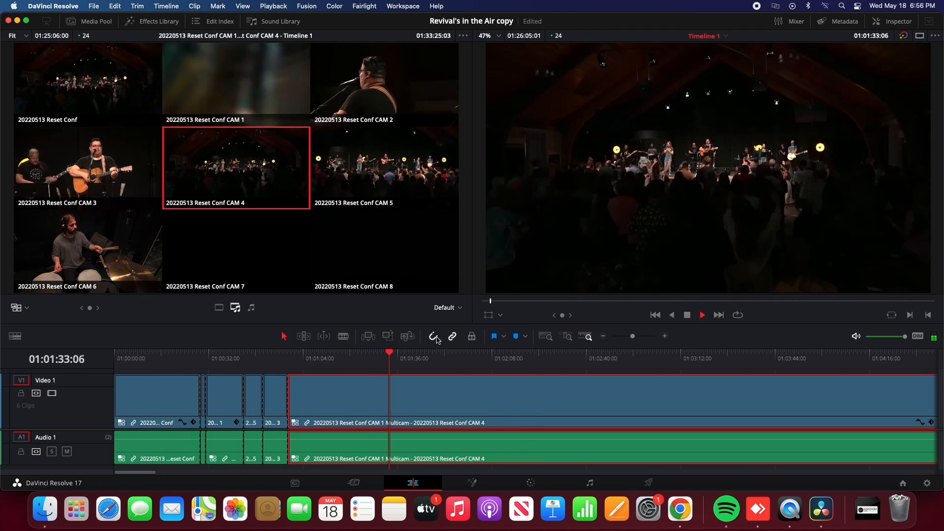
key("space")
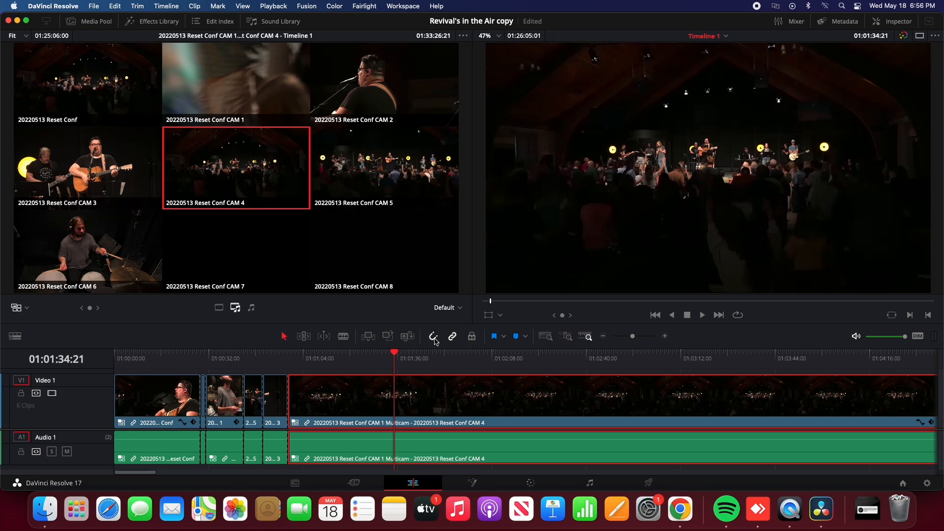
left_click_drag(394, 354, 294, 360)
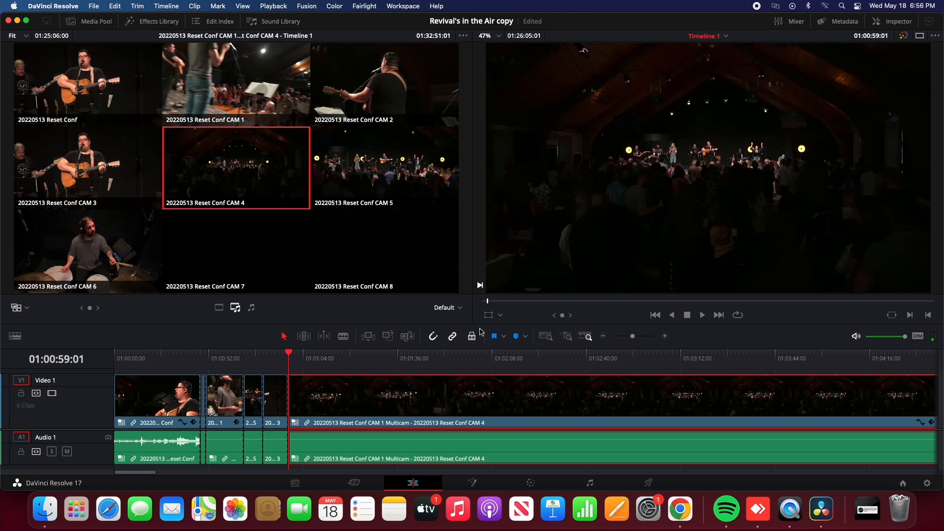
left_click_drag(289, 355, 369, 363)
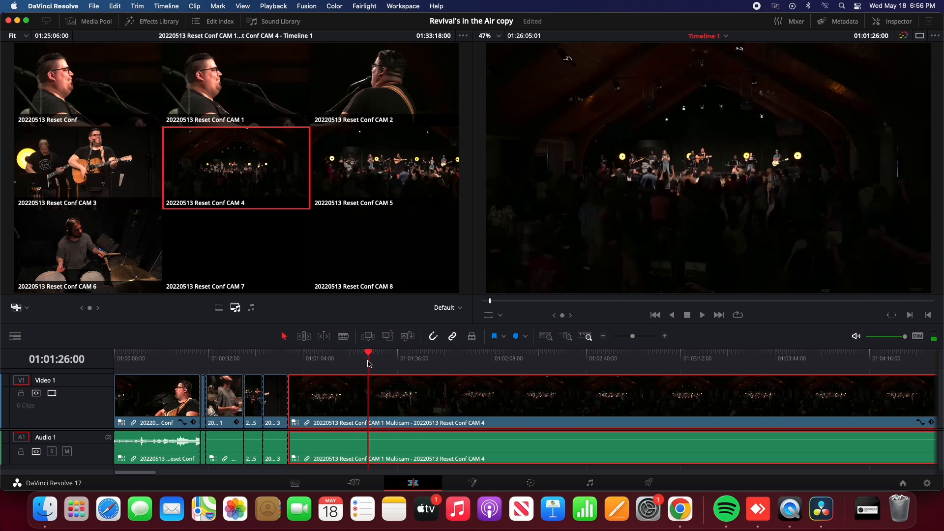
Turn off timeline snapping and finely adjust the edit point between the CAM 3 and CAM 4 clips
left_click(433, 336)
left_click_drag(289, 398, 287, 398)
left_click(297, 355)
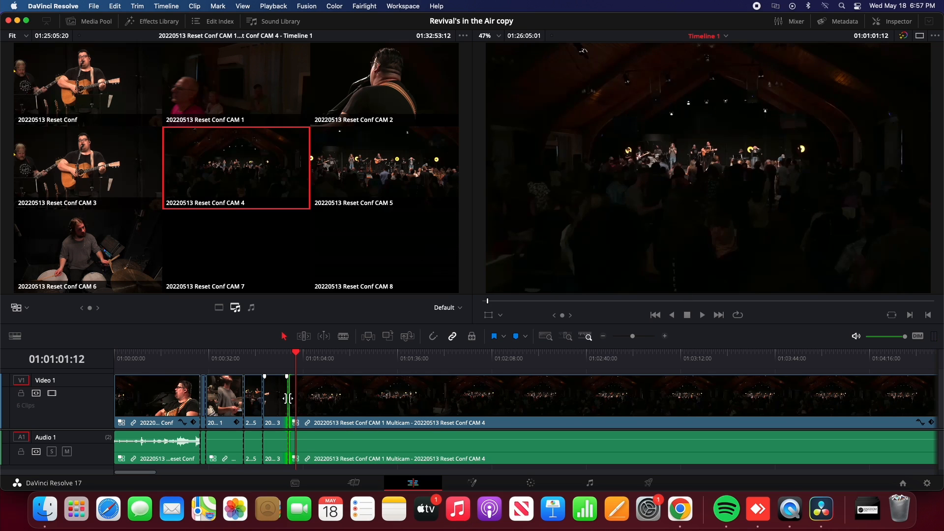
mouse_move(288, 398)
left_mouse_down()
mouse_move(359, 400)
mouse_move(287, 400)
left_mouse_up()
Roll the cut between the CAM 1 and CAM 5 clips earlier to about 01:00:36 and play back the adjusted edit
left_click(190, 358)
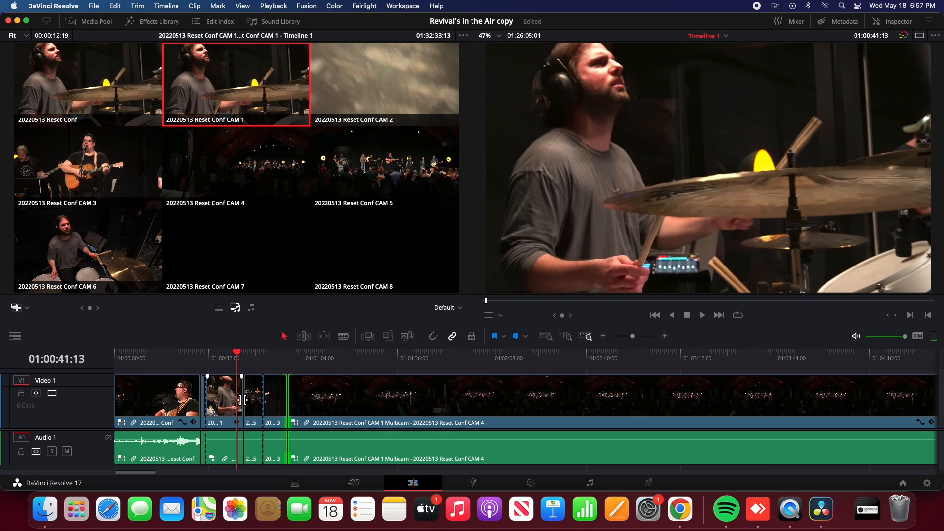
left_click_drag(244, 400, 239, 400)
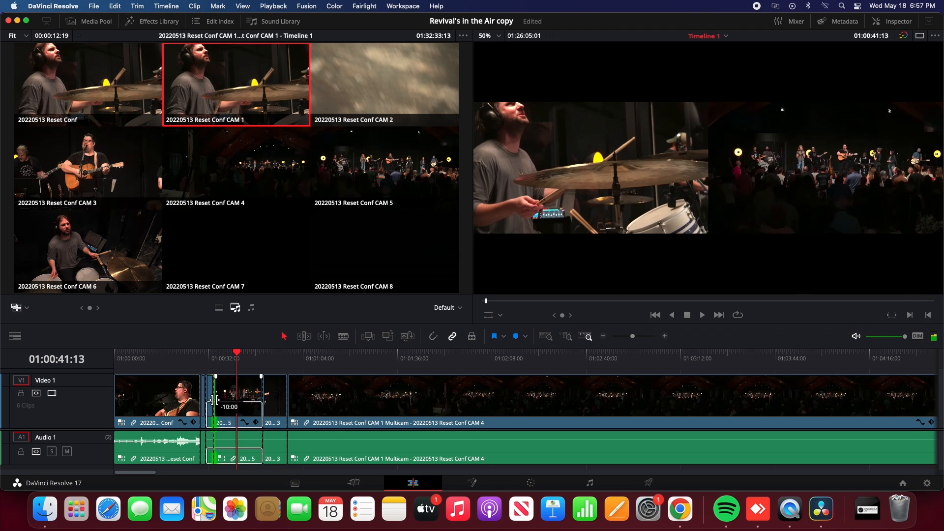
left_click(195, 352)
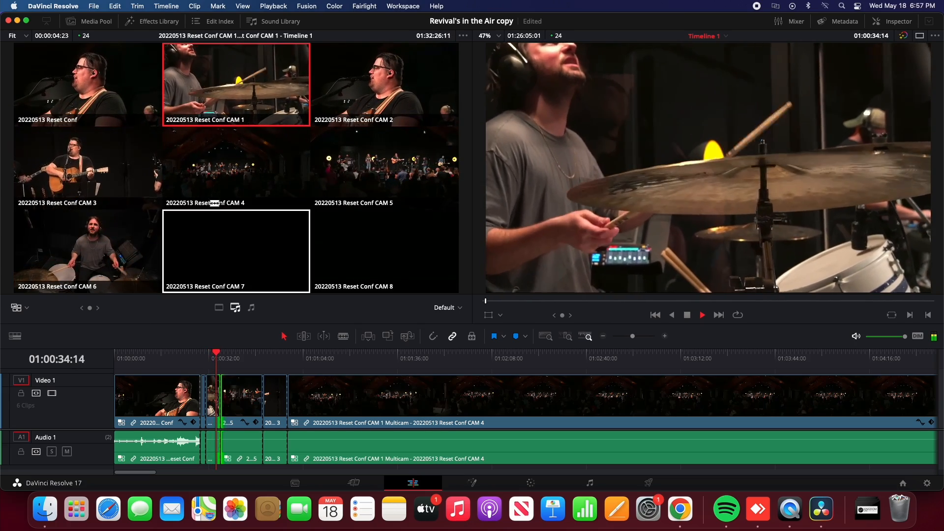
key("6")
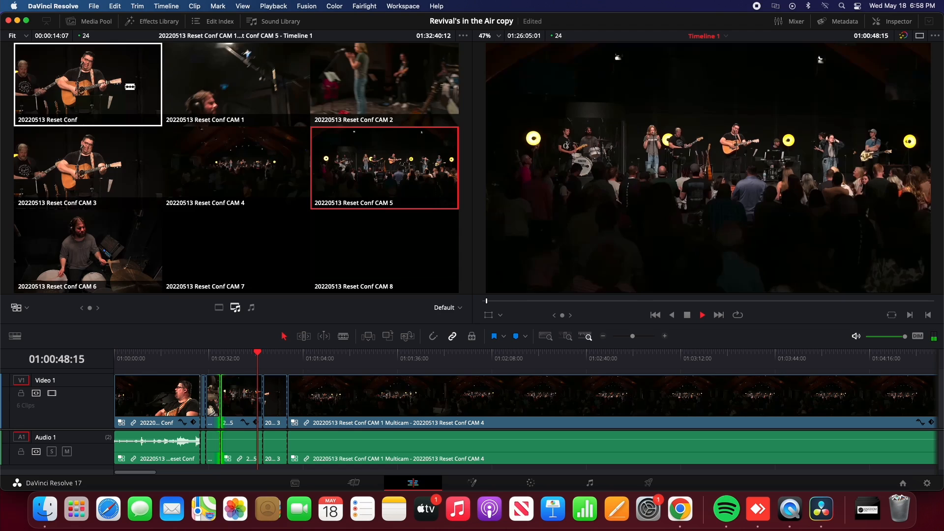
key("4")
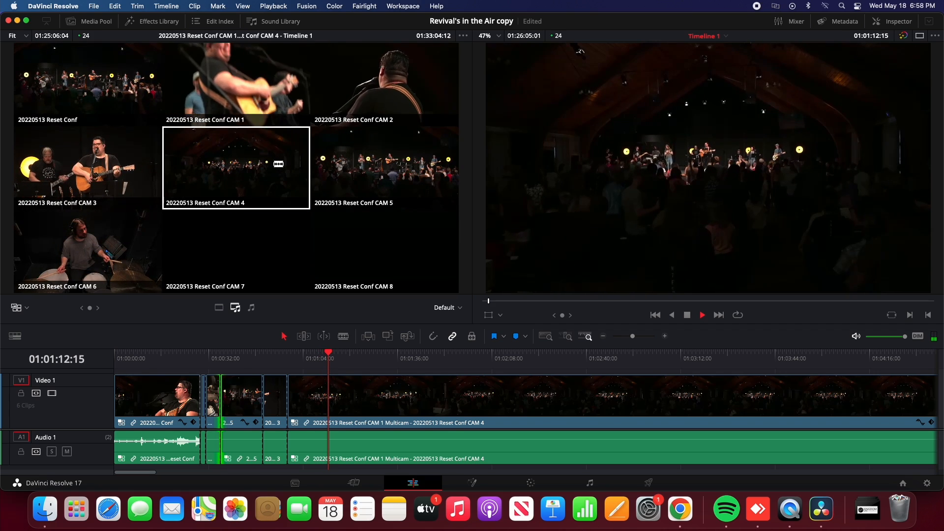
Continue cutting the last clip live during playback to CAM 2, 5, 4, 3, 1, 2, 4, 2, 1 and 2 in that order
left_click(453, 92)
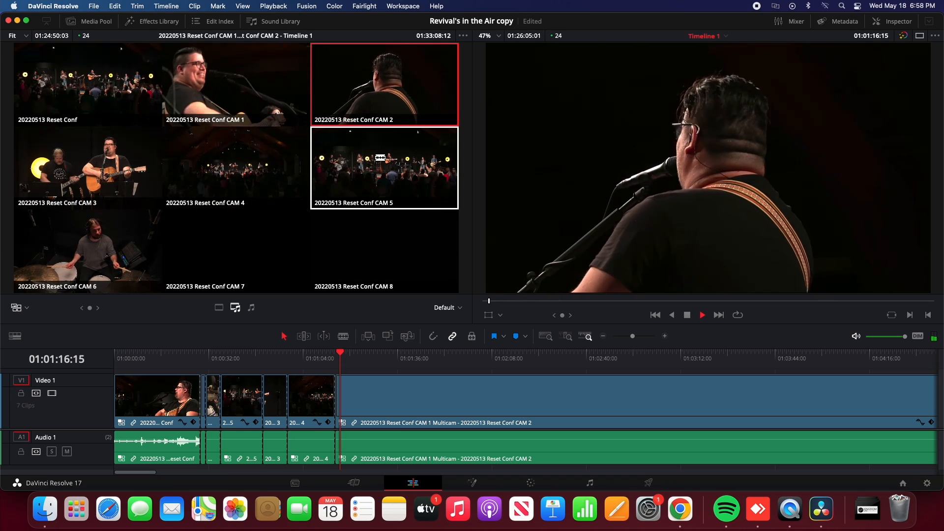
left_click(381, 157)
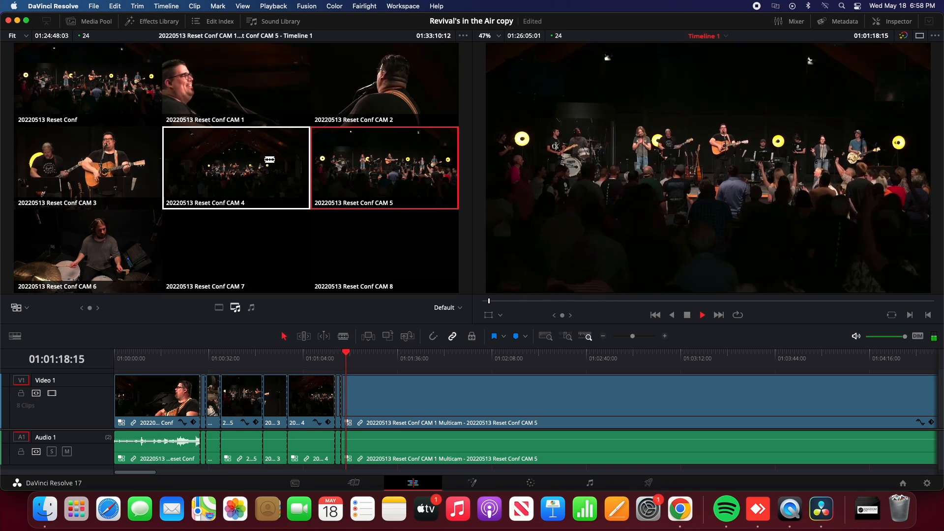
left_click(265, 159)
left_click(132, 161)
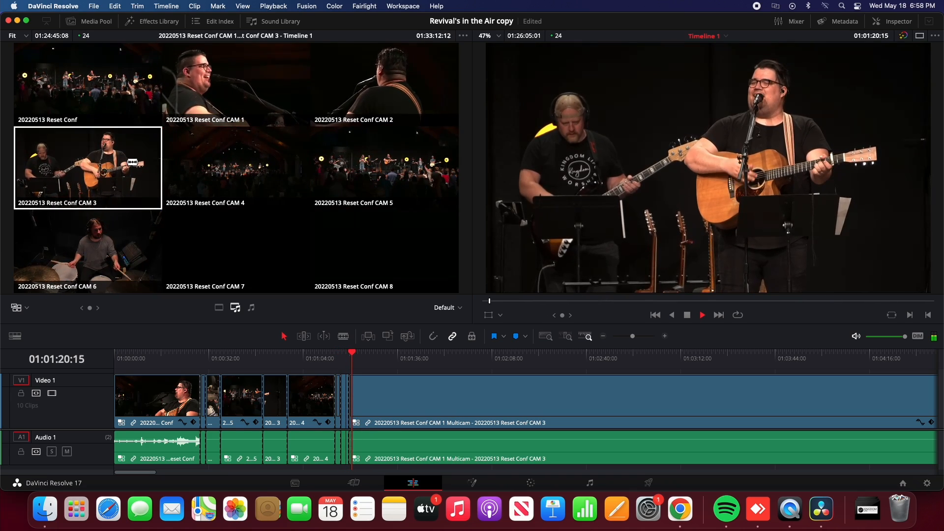
left_click(251, 76)
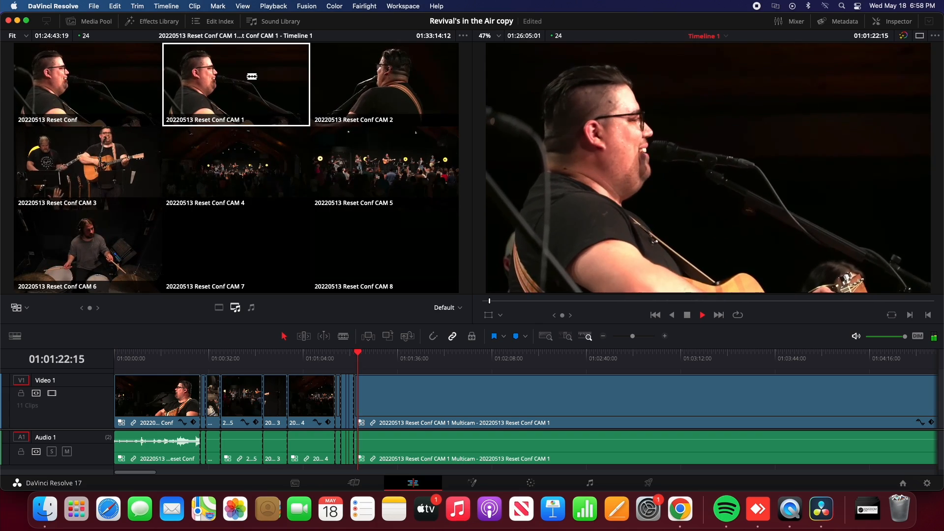
left_click(375, 85)
left_click(248, 144)
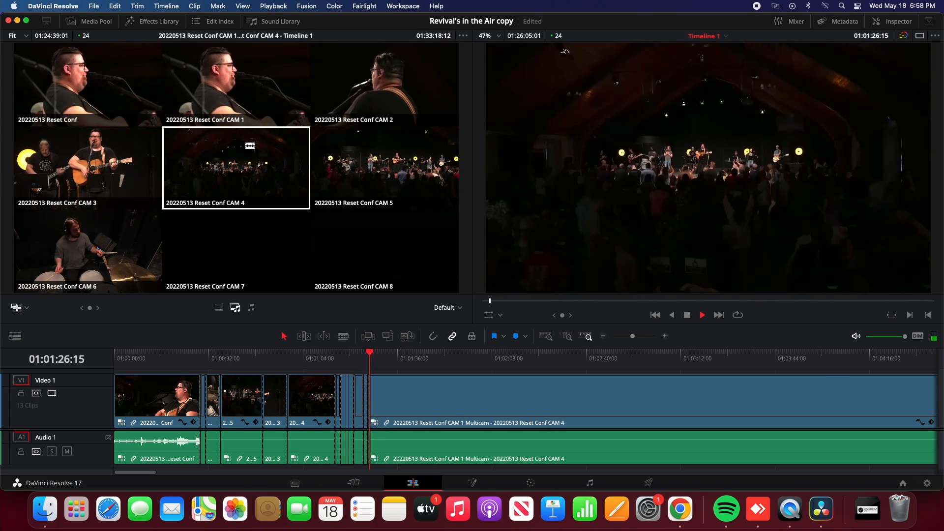
left_click(417, 79)
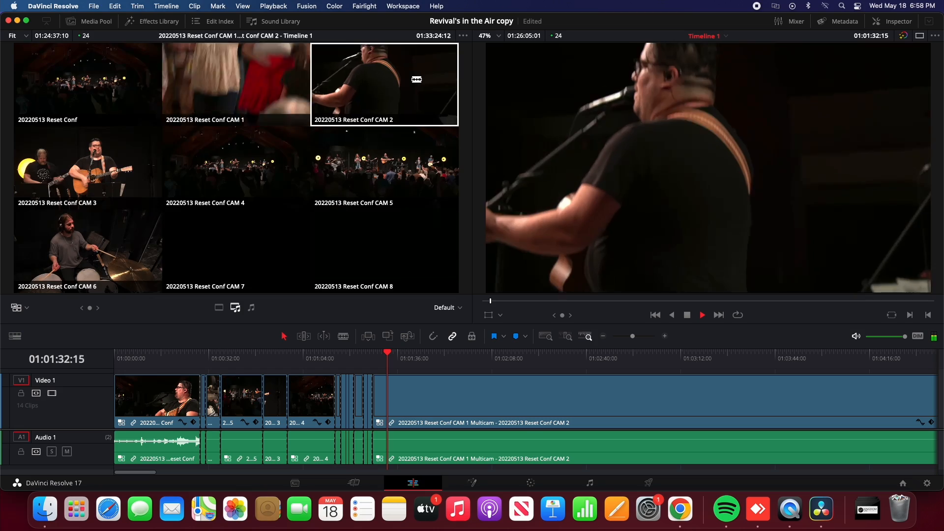
left_click(288, 91)
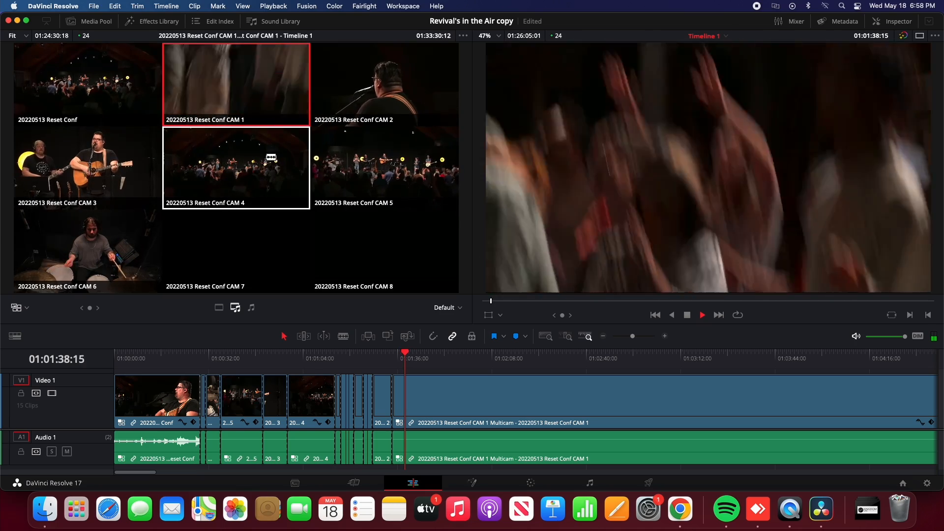
left_click(433, 66)
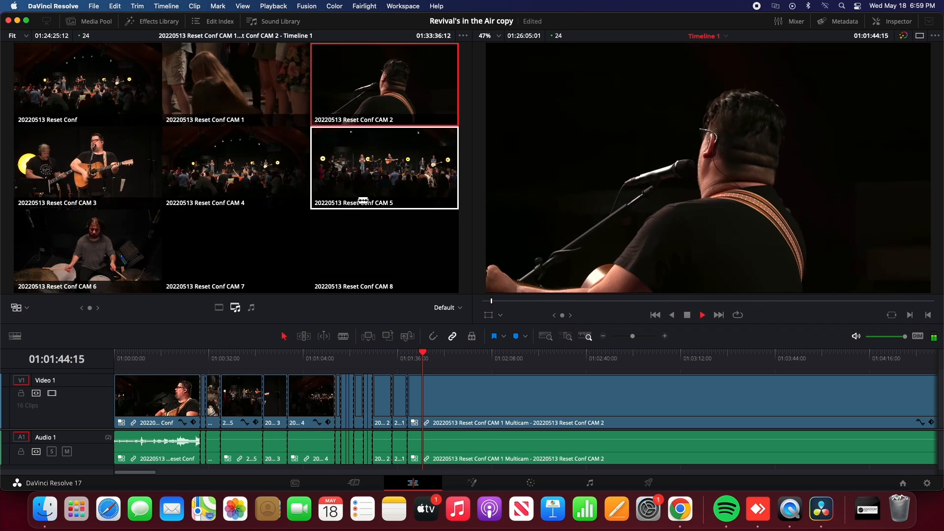
Roll the cut between the last CAM 1 and CAM 2 clips slightly later and delete that CAM 1 clip
key("space")
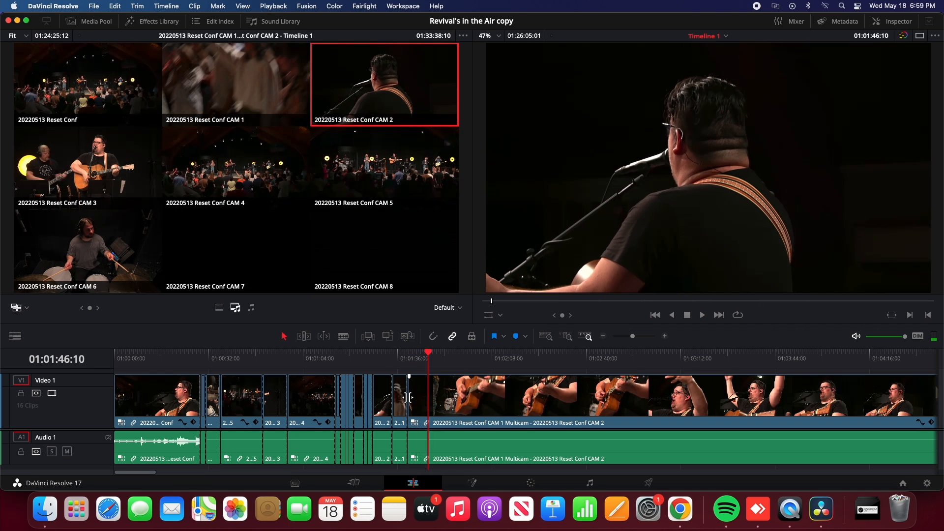
left_click_drag(408, 397, 415, 398)
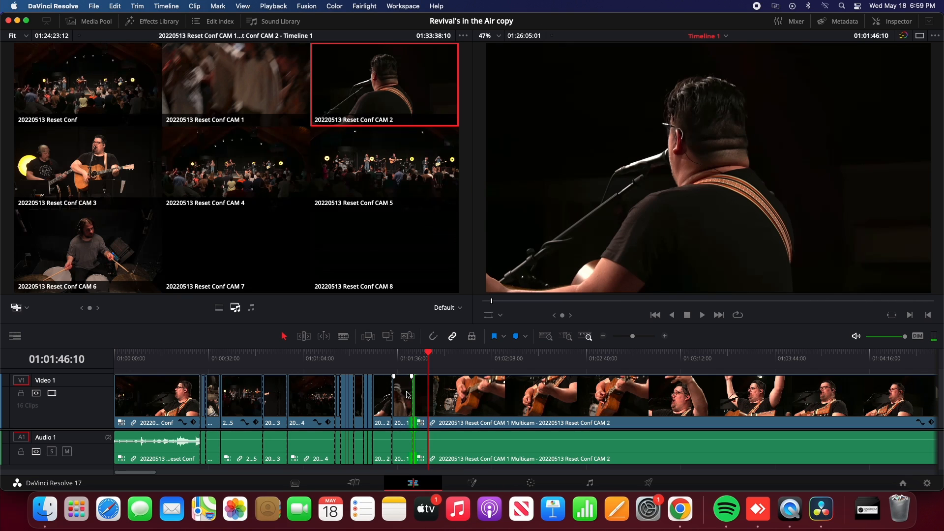
right_click(406, 395)
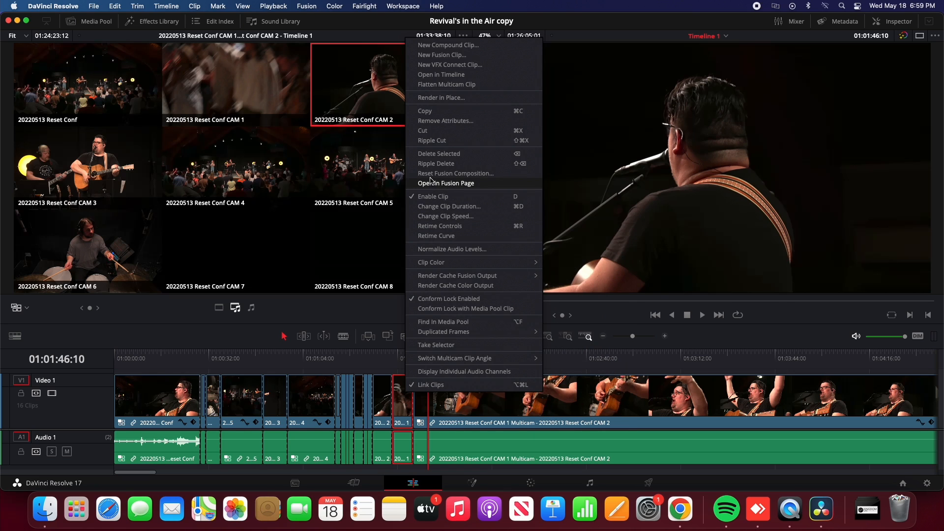
left_click(438, 155)
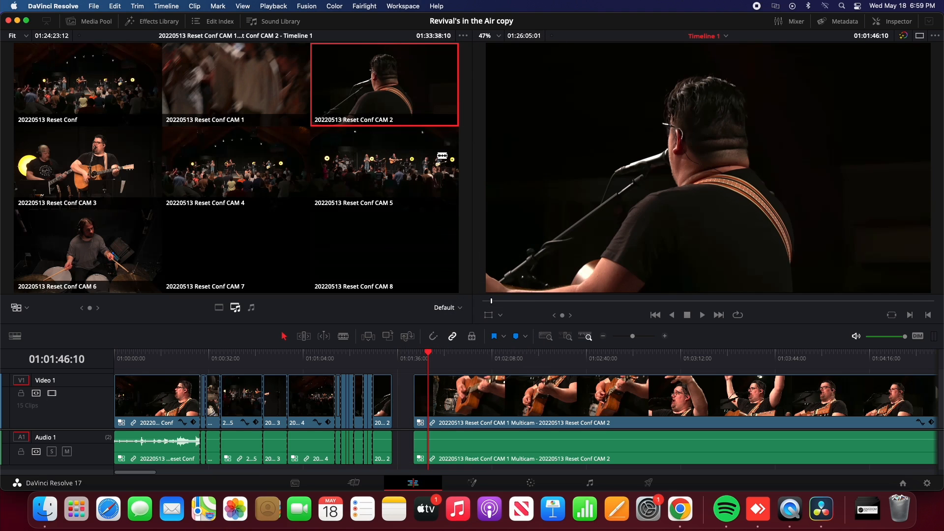
Extend the start of the last CAM 2 clip back to close the gap and play back the join
left_click(386, 353)
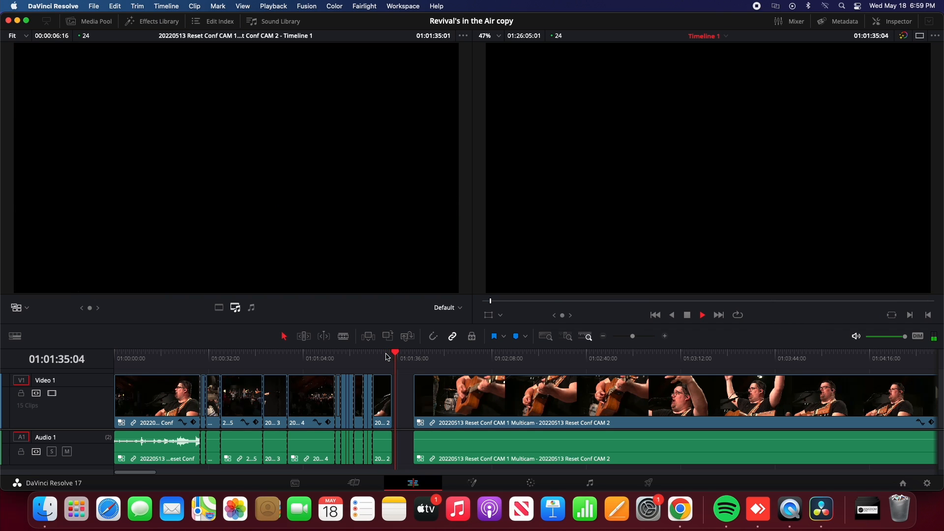
key("space")
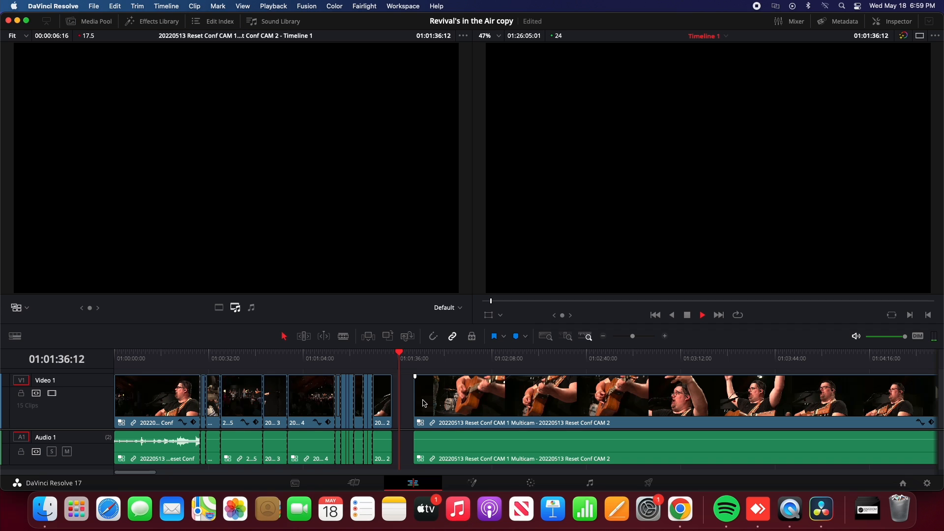
left_click_drag(419, 399, 394, 391)
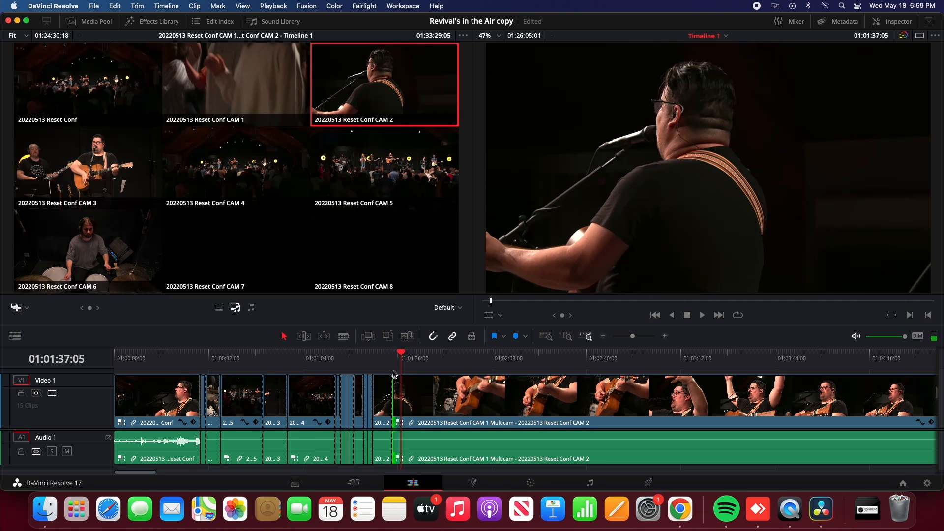
left_click(388, 354)
left_click(384, 354)
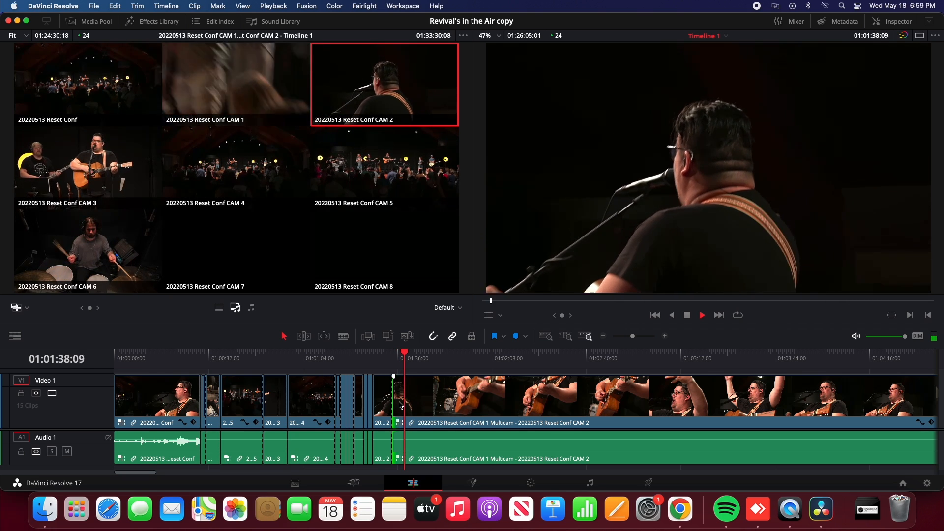
mouse_move(397, 402)
left_mouse_down()
mouse_move(571, 404)
mouse_move(403, 403)
left_mouse_up()
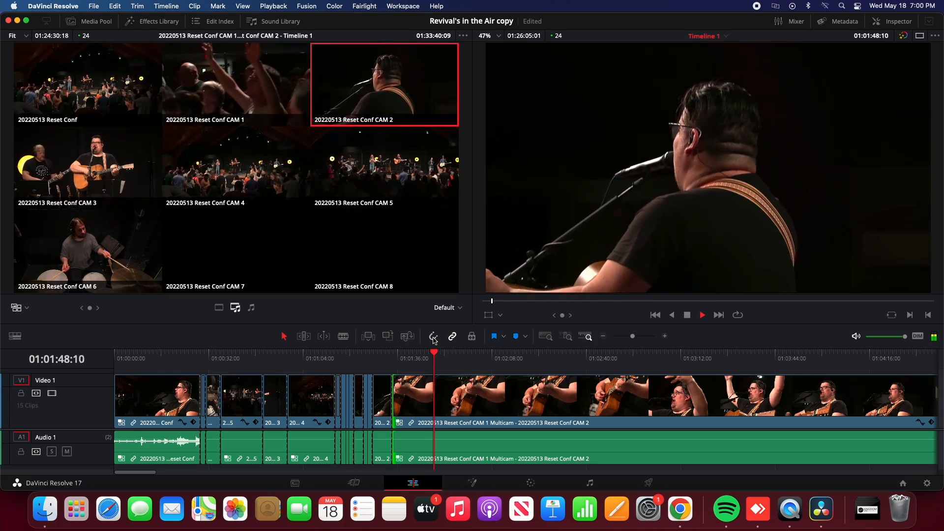
Cut live to CAM 1 and CAM 4, and roll the CAM 4 cut back over the short CAM 1 clip
left_click(283, 113)
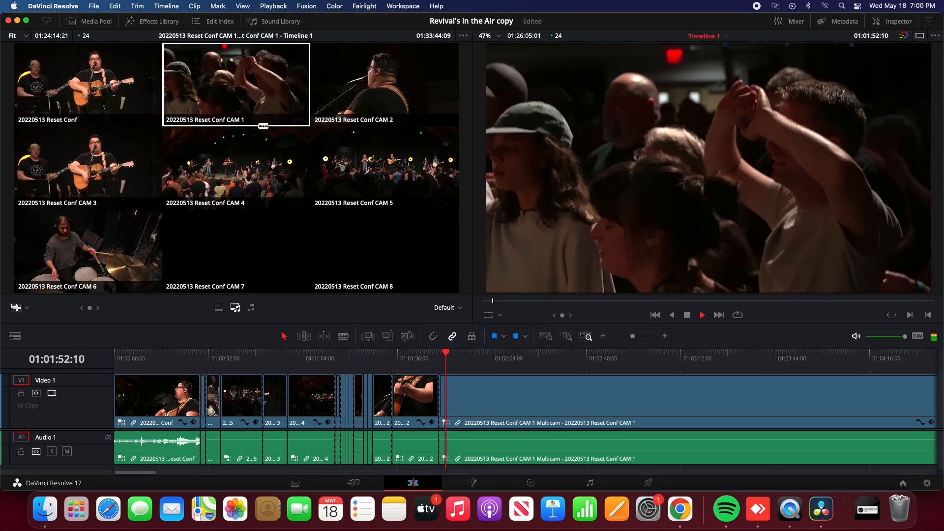
left_click(262, 166)
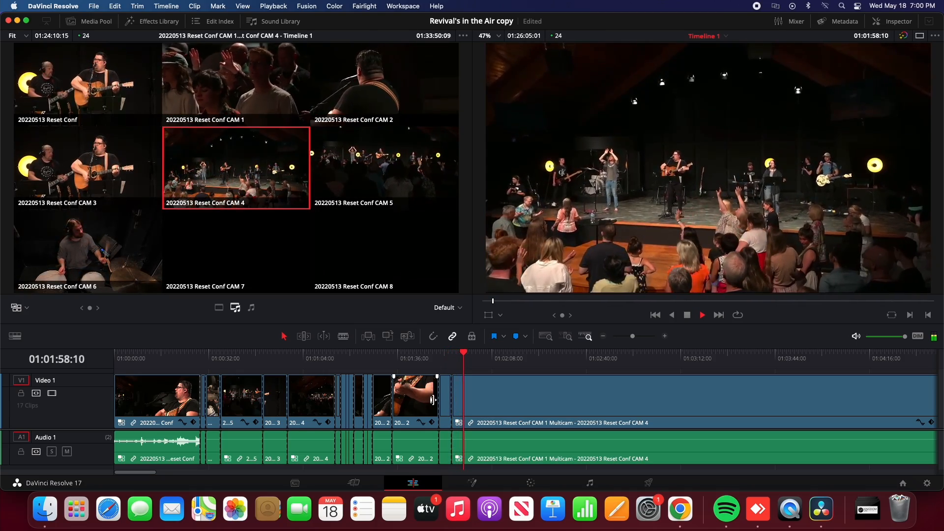
left_click_drag(452, 400, 432, 403)
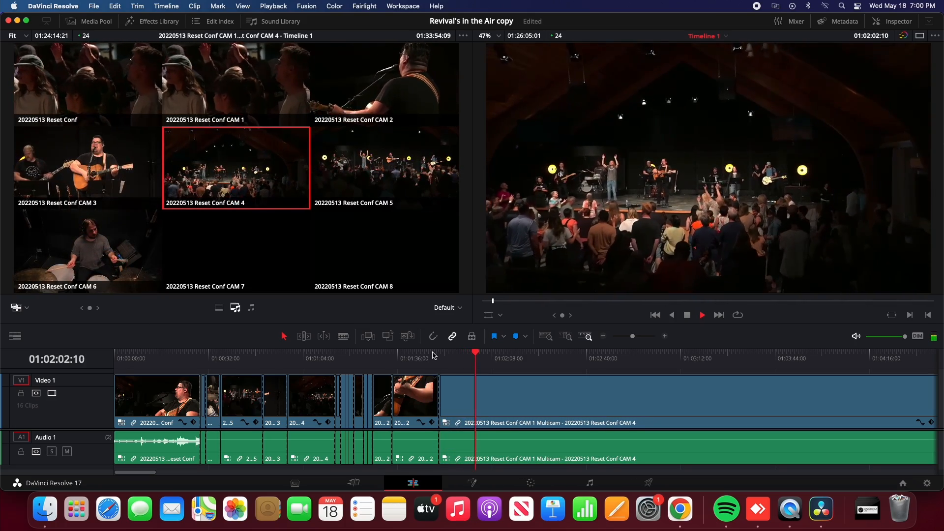
Replay from about 01:01:48, cut the last clip live to CAM 1 and CAM 2, and stop playback
left_click(433, 355)
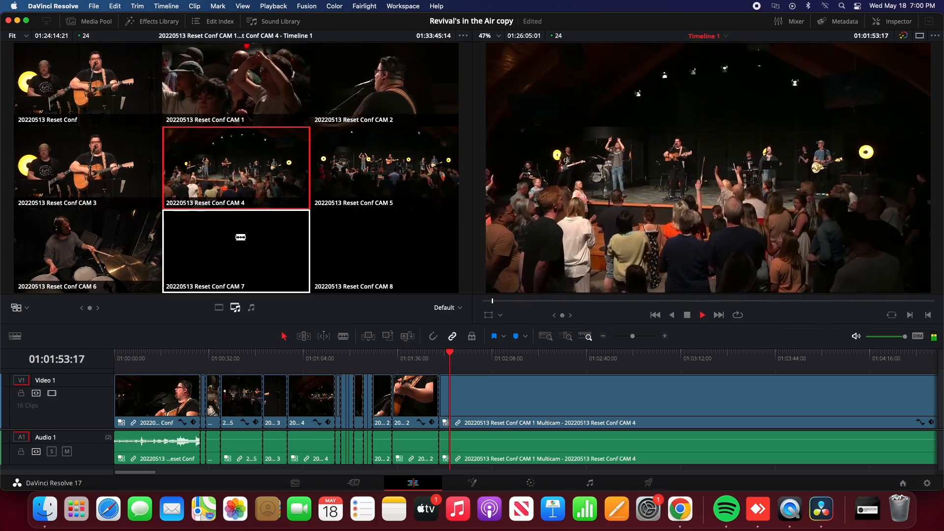
left_click(272, 81)
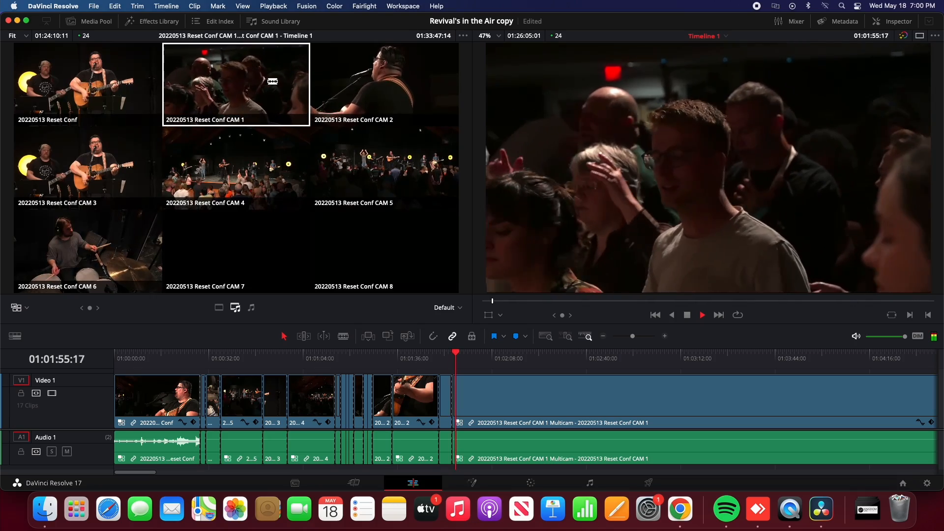
left_click(398, 69)
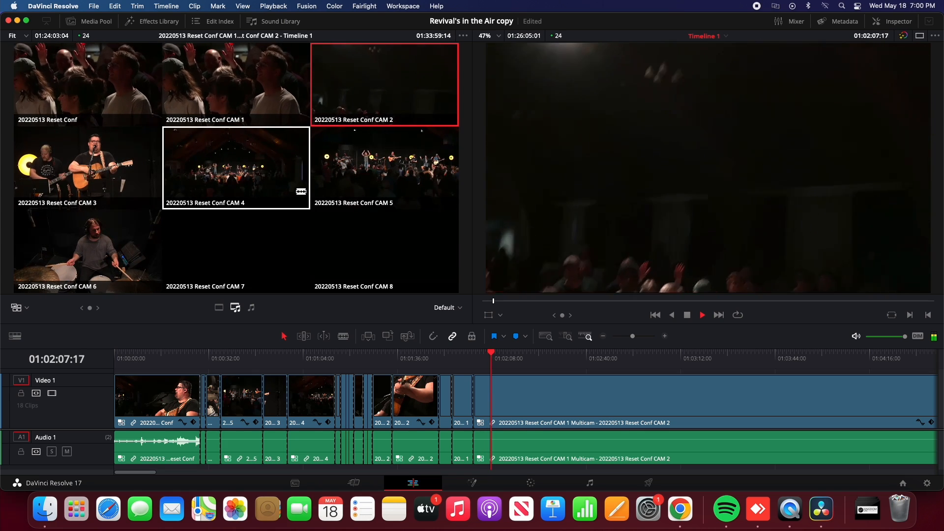
key("space")
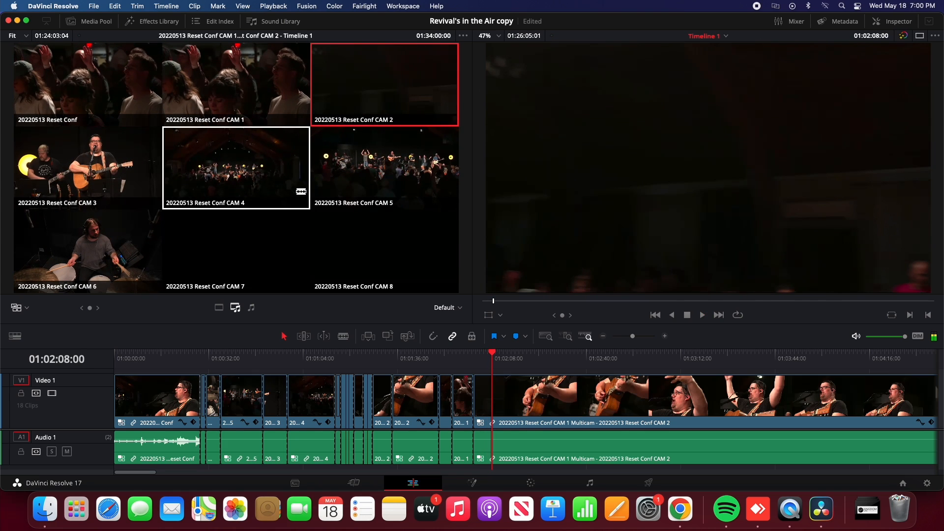
Change the multicam angle of the last timeline clip to CAM 5
right_click(488, 398)
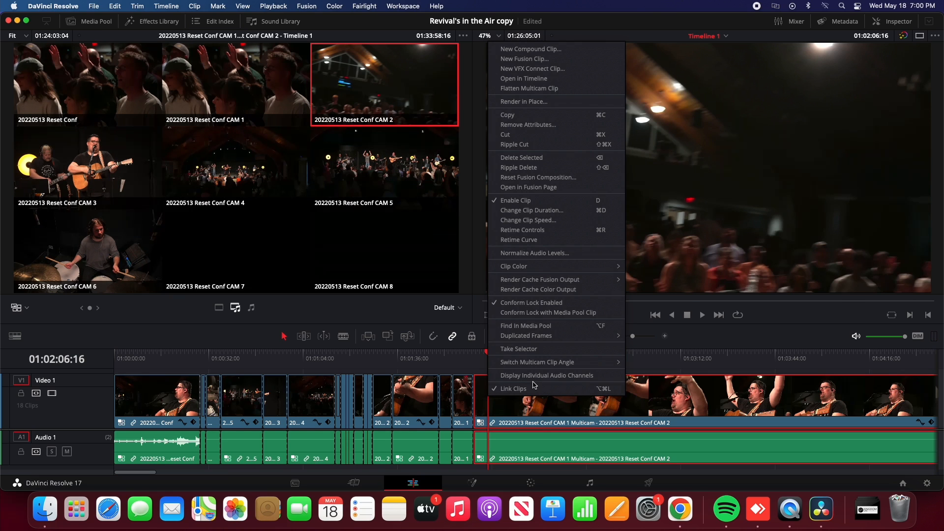
mouse_move(539, 365)
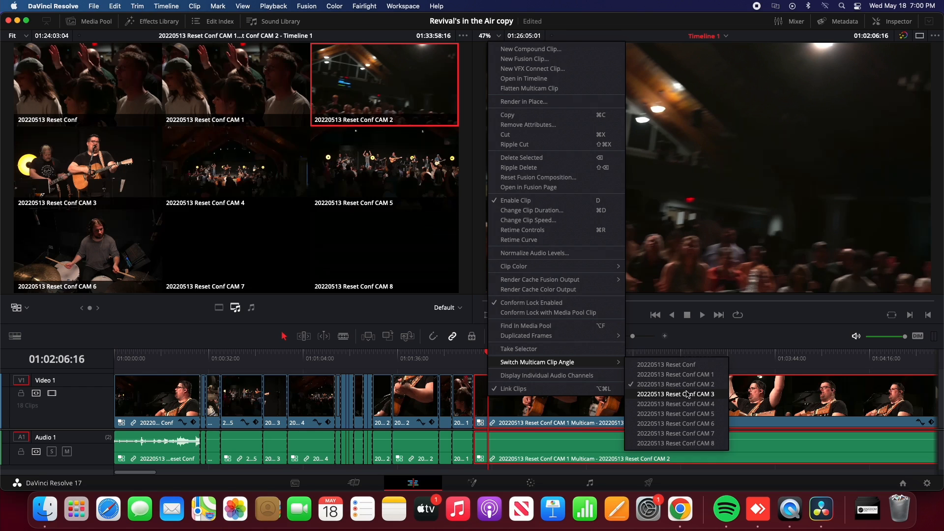
left_click(680, 415)
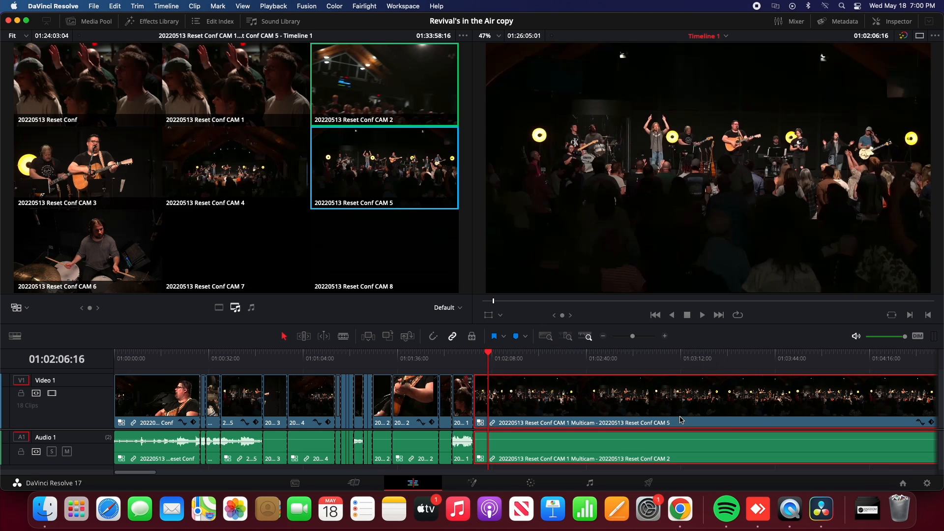
Play back from before the CAM 5 clip and cut live to CAM 3 and CAM 6
left_click(463, 356)
key("space")
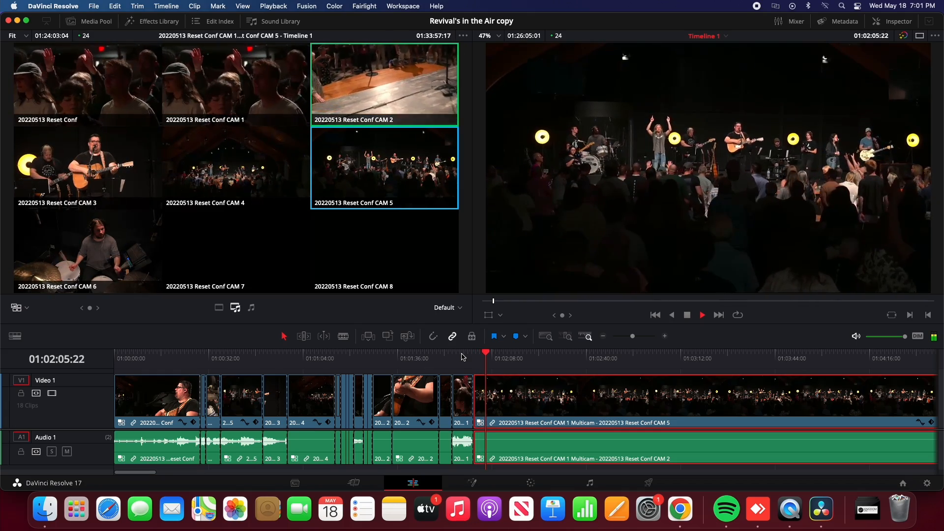
left_click(76, 184)
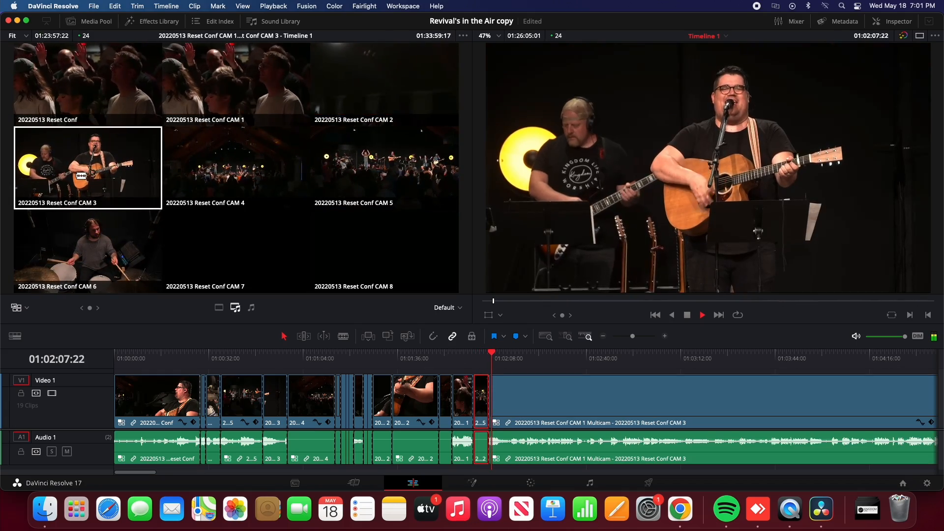
left_click(109, 245)
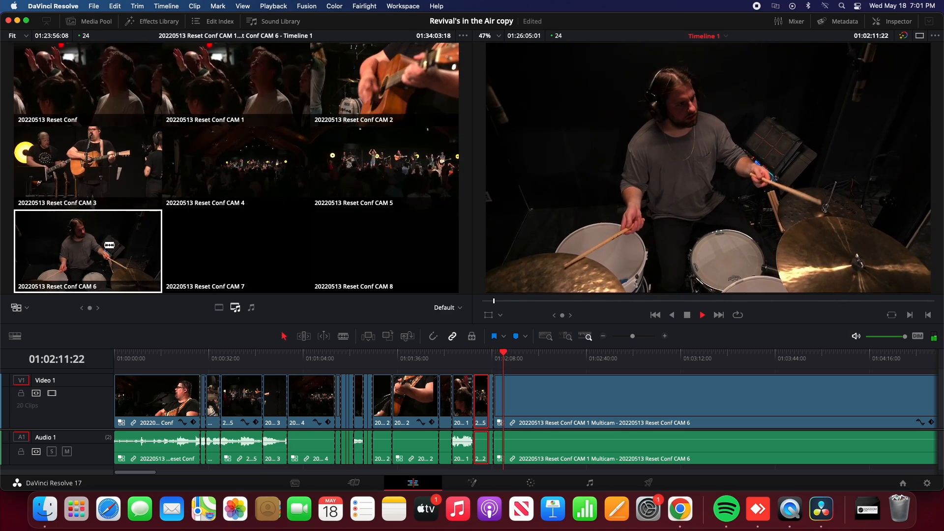
key("space")
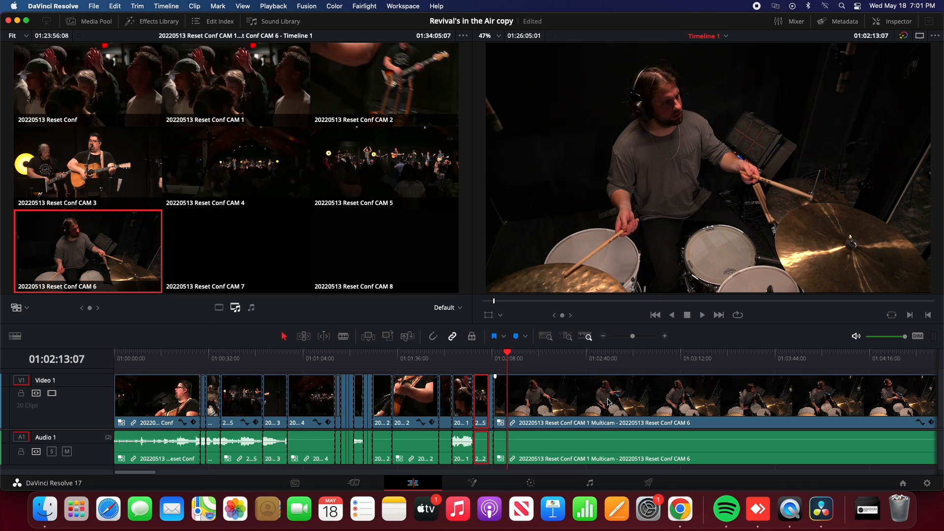
Cut the long final CAM 6 clip to the 20220513 Reset Conf angle at 01:13:25 and play it back
scroll(608, 402, "right", 10)
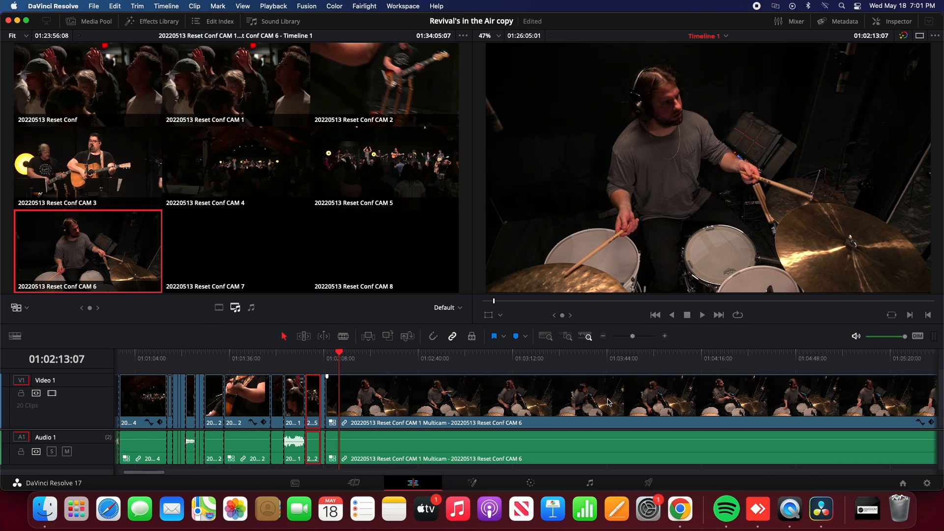
scroll(608, 402, "right", 1)
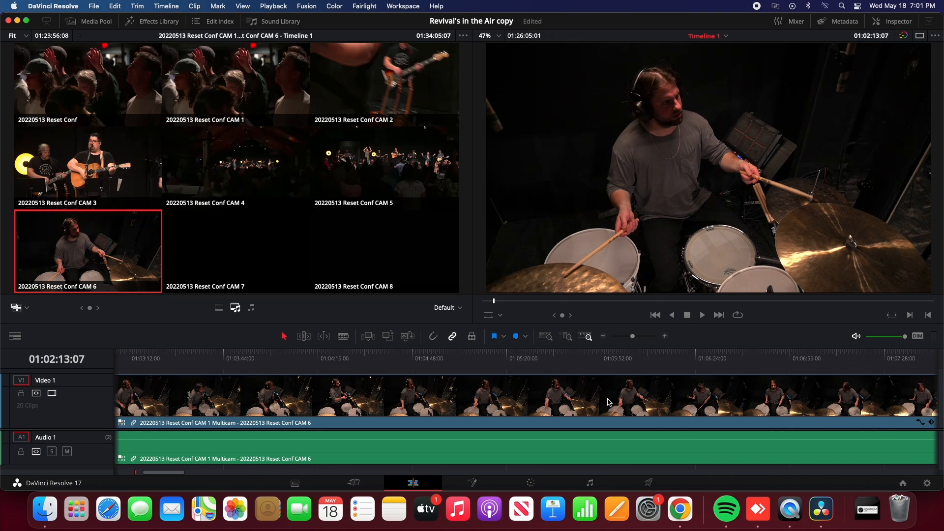
left_click(604, 336)
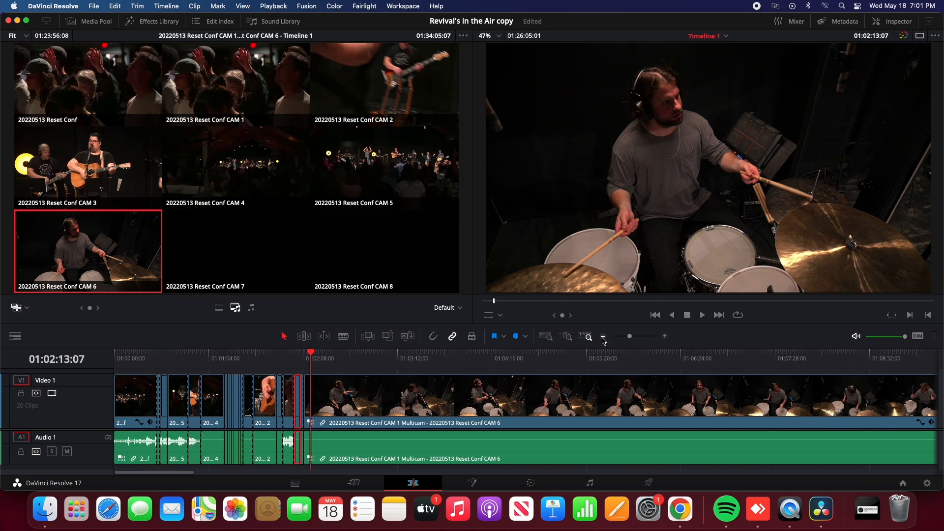
left_click(603, 336)
left_click(603, 337)
left_click(604, 339)
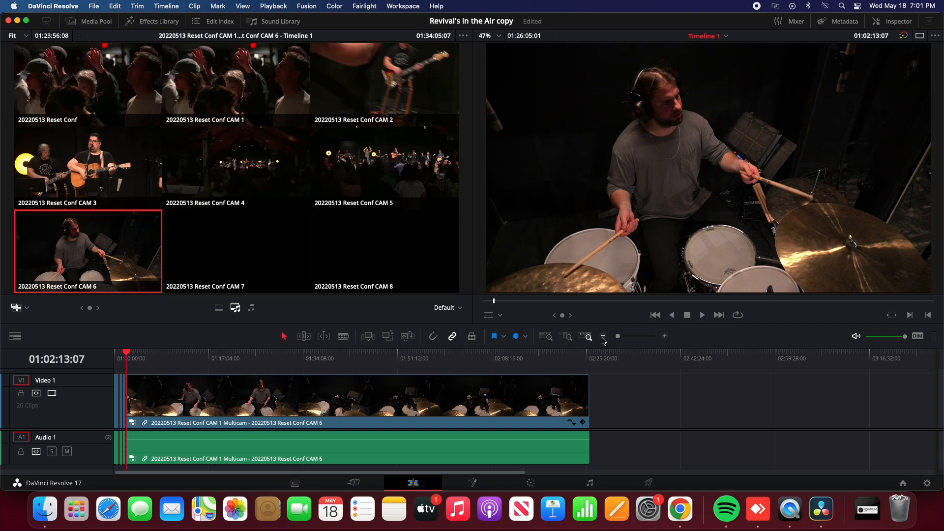
left_click(189, 358)
left_click(98, 79)
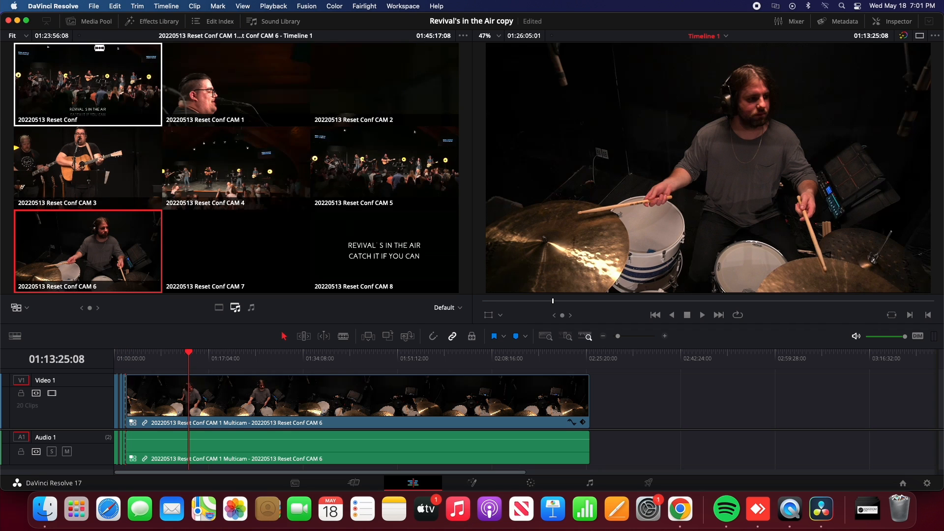
key("space")
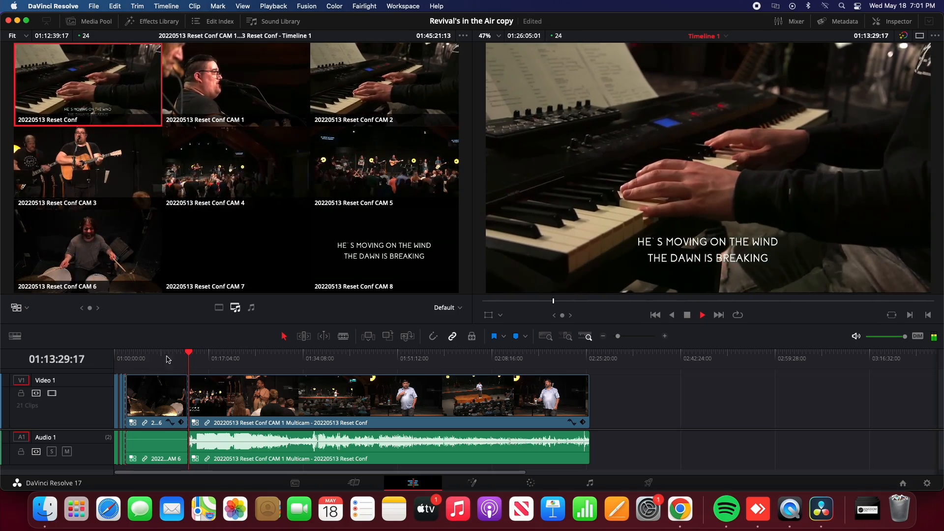
Roll the cut between the CAM 6 and final Reset Conf clips earlier to about 01:03:30 and play back the Reset Conf section
left_click_drag(187, 395, 135, 395)
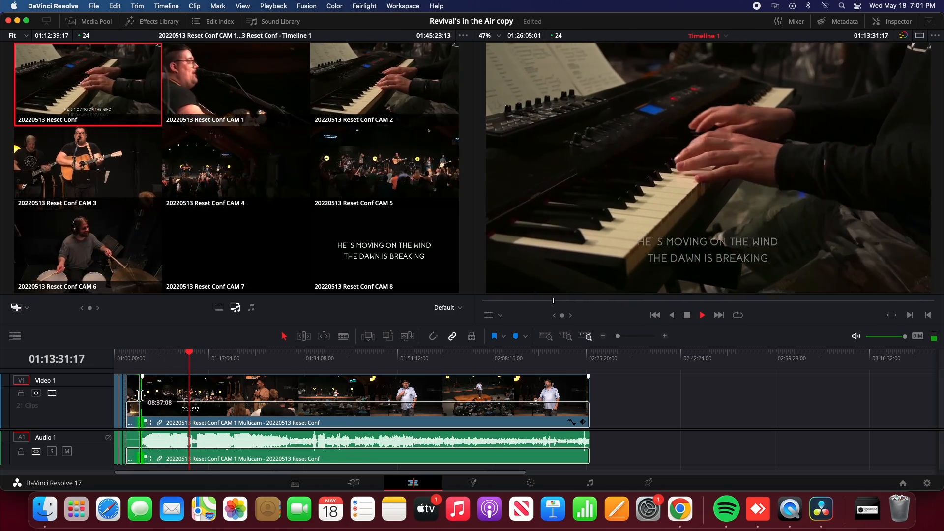
left_click(145, 356)
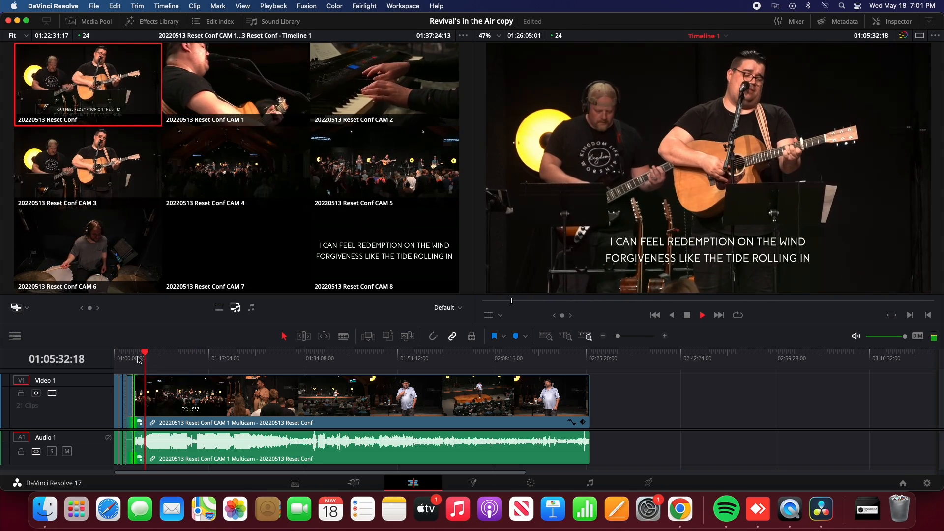
left_click(137, 353)
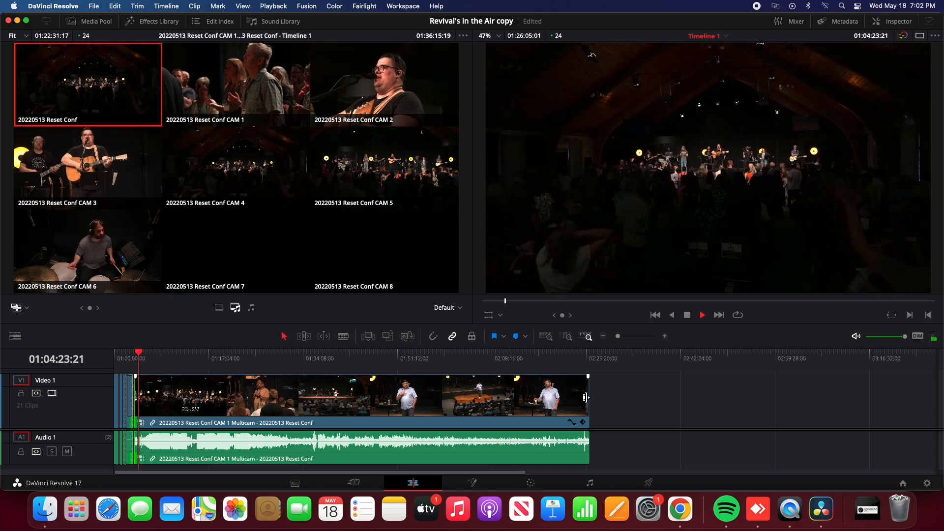
mouse_move(585, 397)
left_mouse_down()
mouse_move(228, 404)
mouse_move(590, 386)
left_mouse_up()
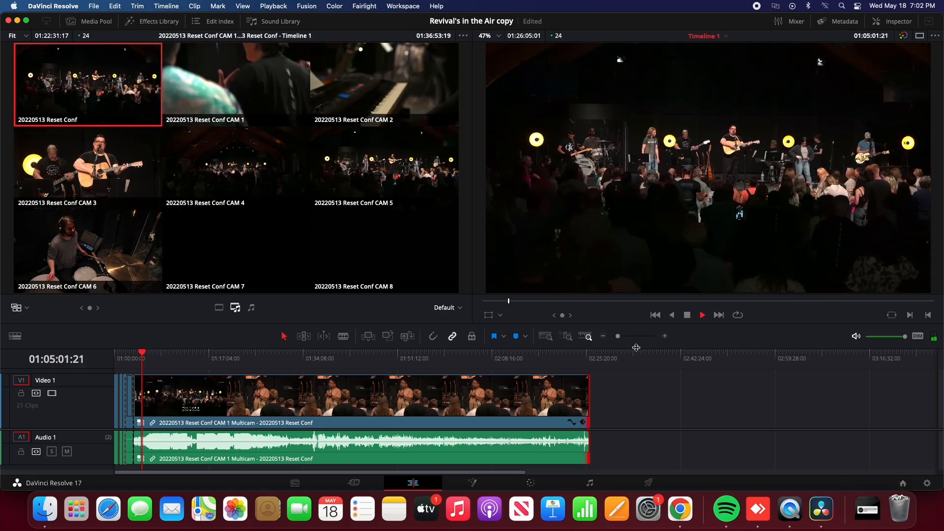
left_click(665, 336)
left_click(665, 337)
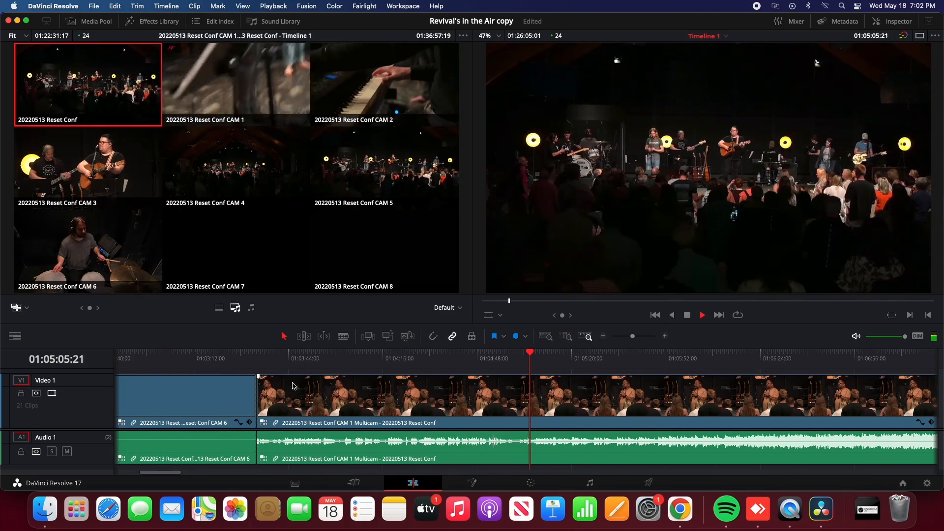